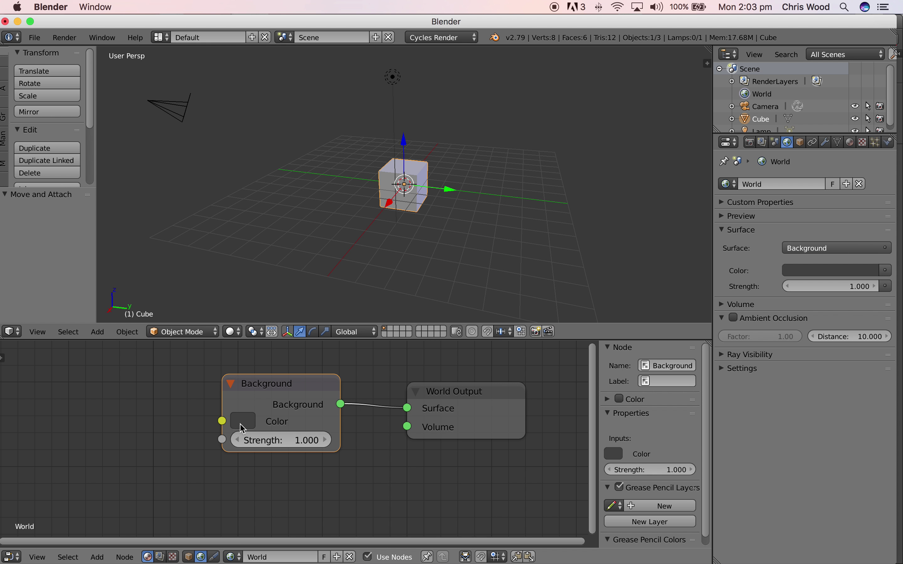
- Show the viewport in Rendered shading and connect a new Environment Texture node's color output to the Background node's Color input
click(230, 332)
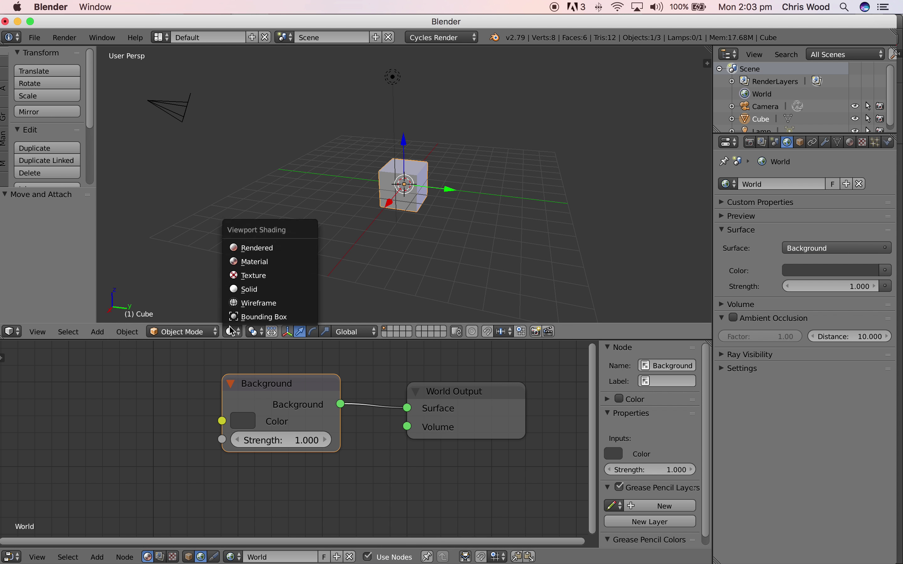
click(253, 248)
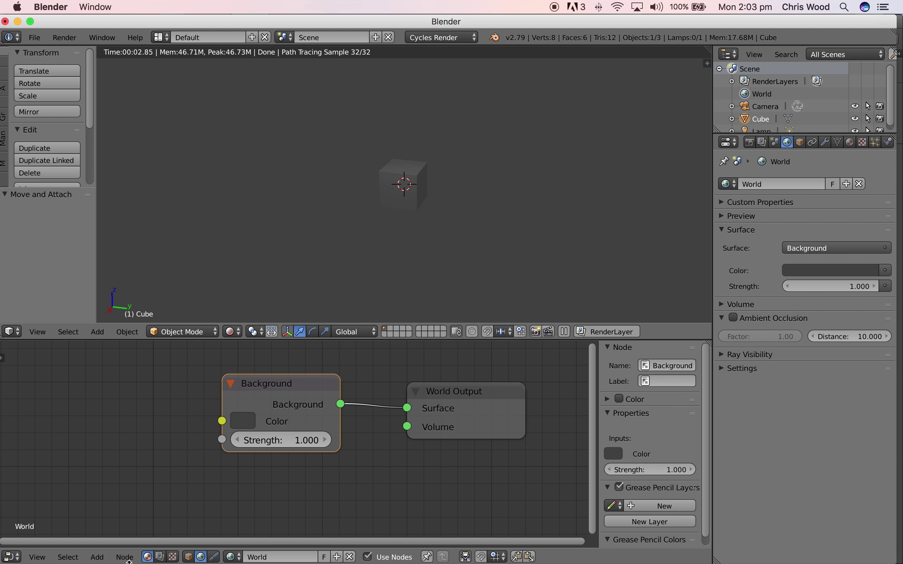
click(98, 558)
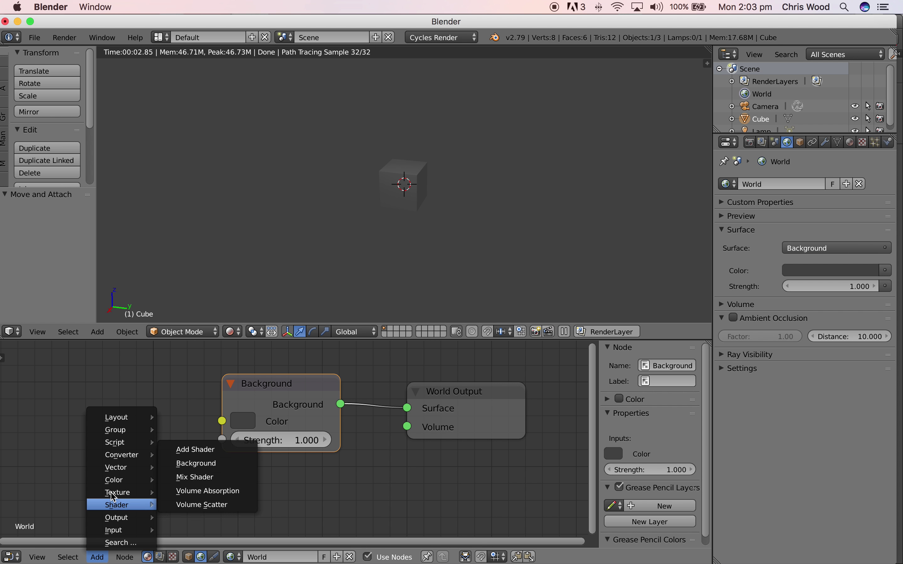
mouse_move(115, 493)
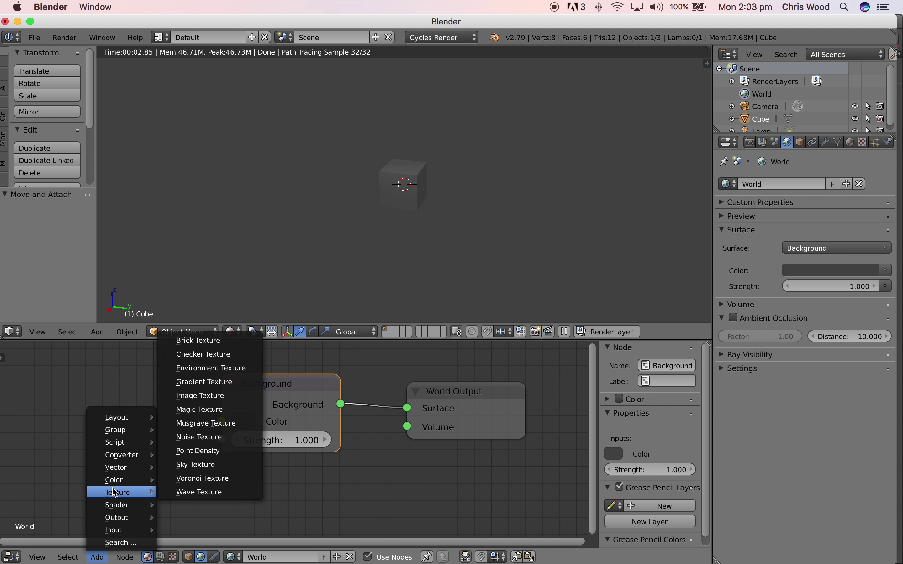
click(204, 368)
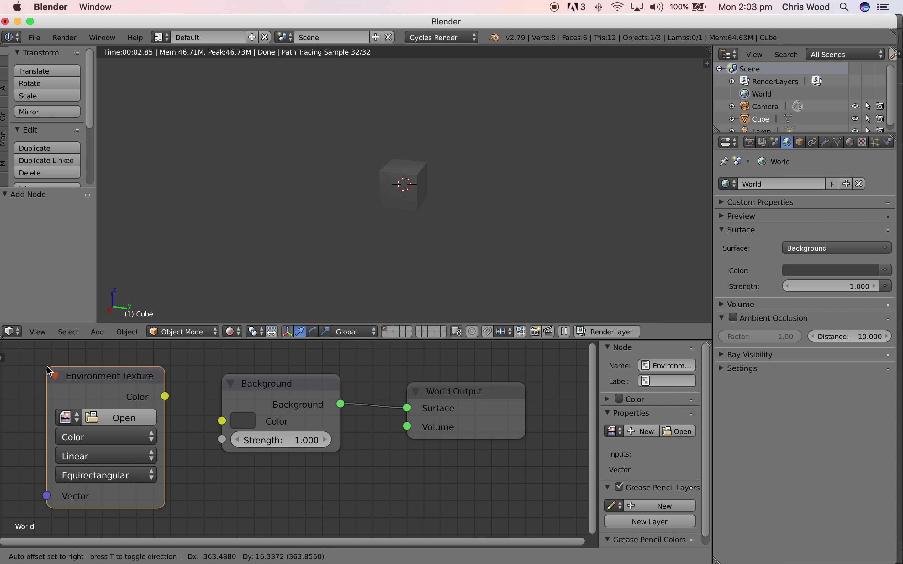
click(49, 368)
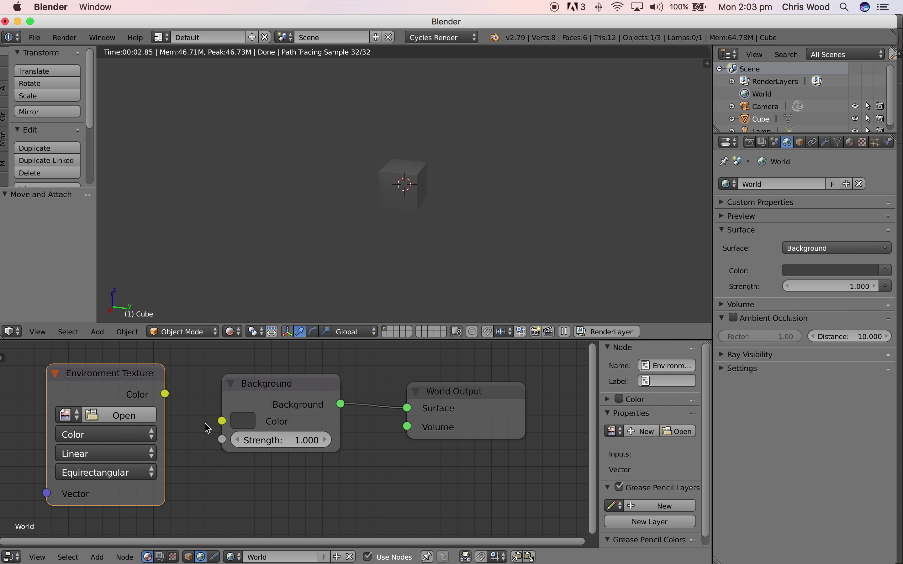
drag(167, 395, 222, 424)
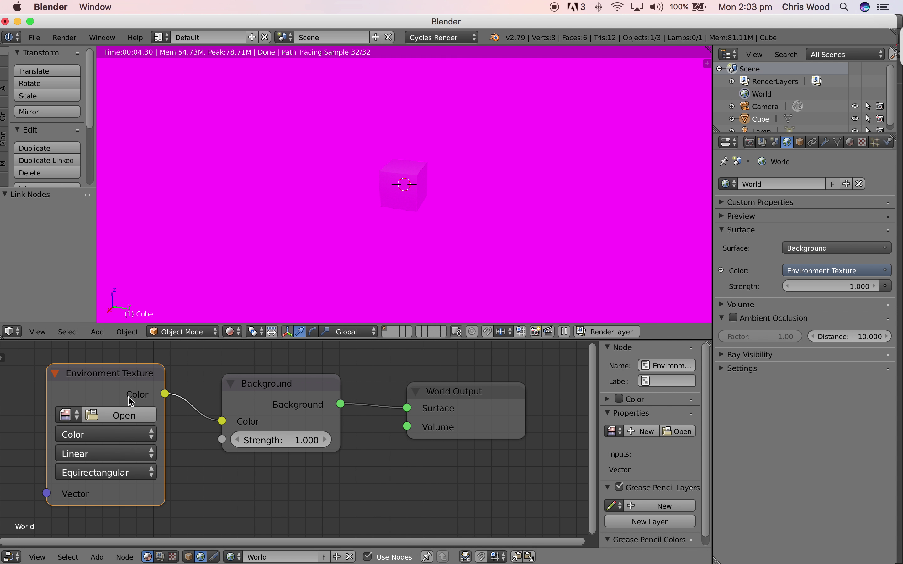
- Load PANO_20180513_150522.jpg from the Desktop folder into the Environment Texture node and look around the panorama
click(122, 415)
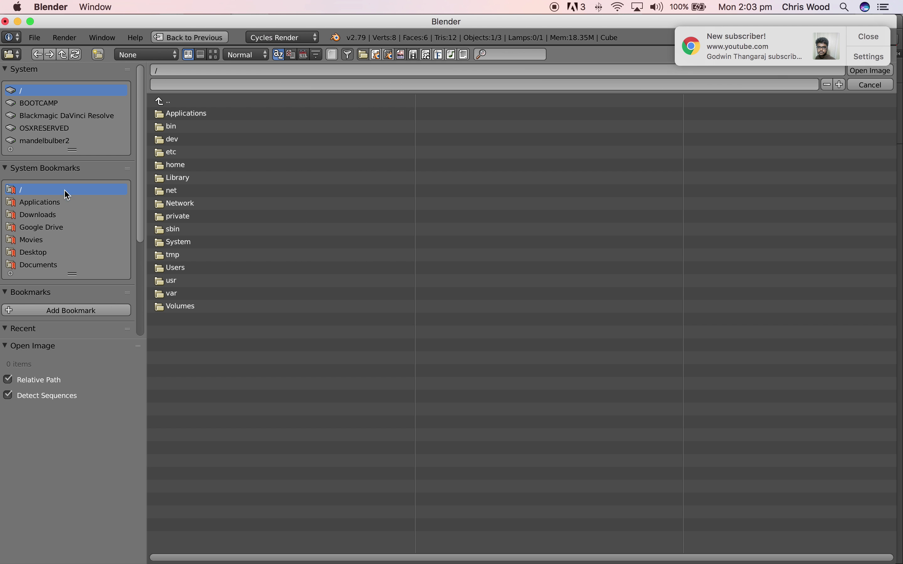
click(42, 254)
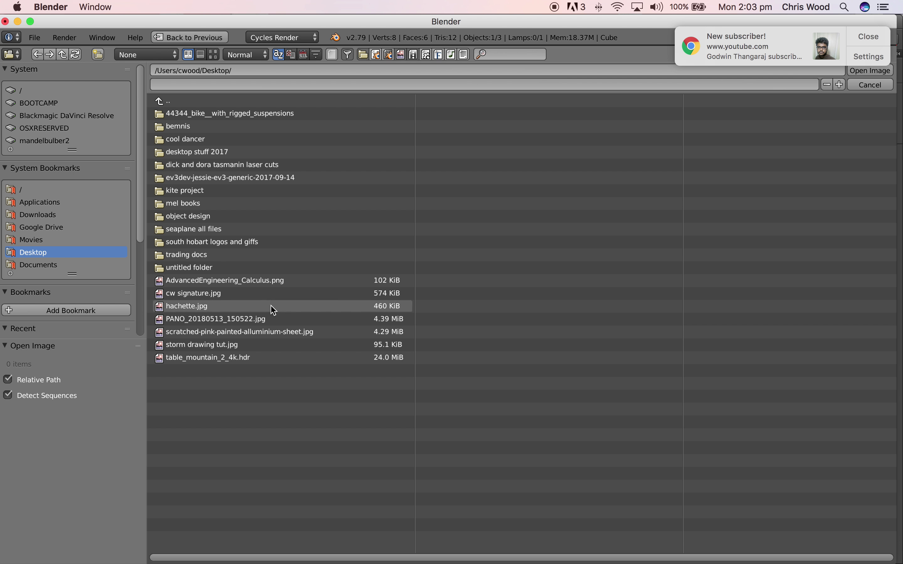
click(261, 320)
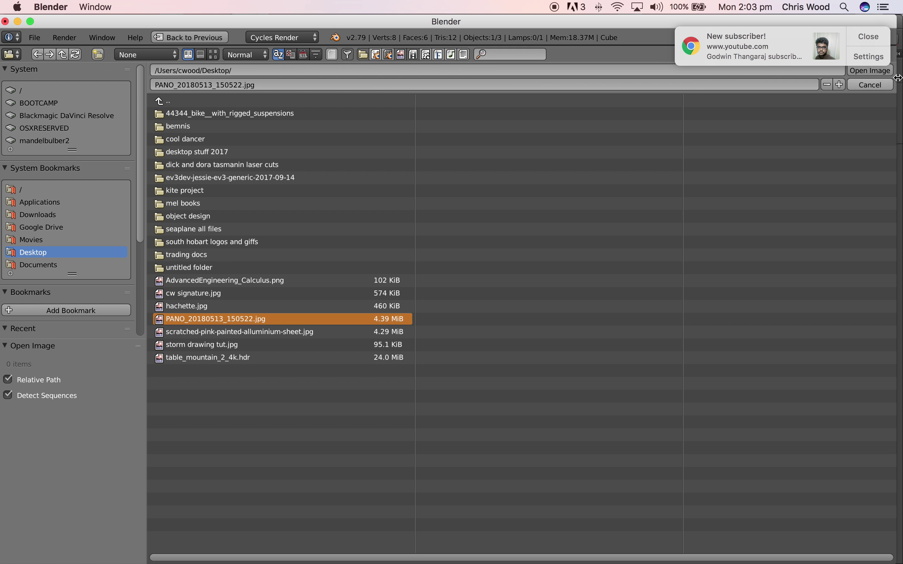
click(867, 42)
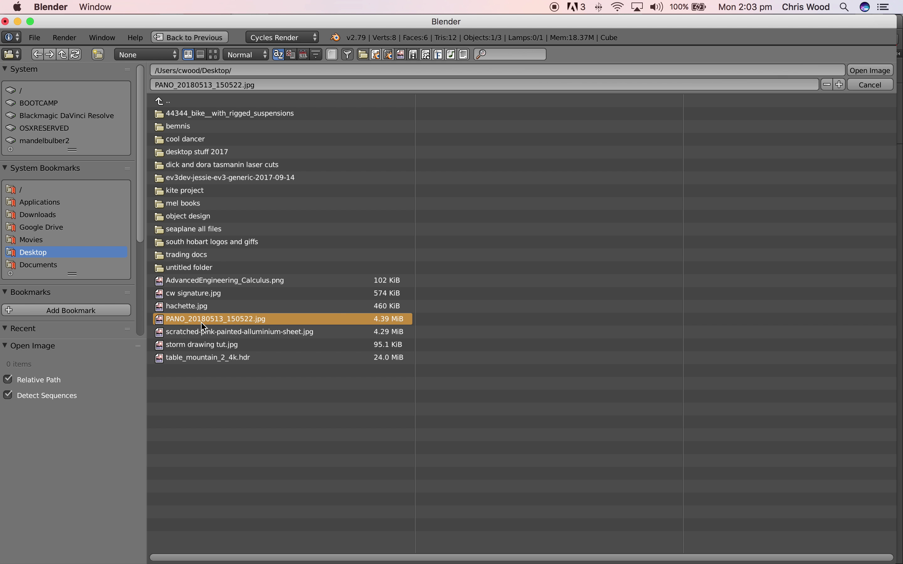
click(871, 71)
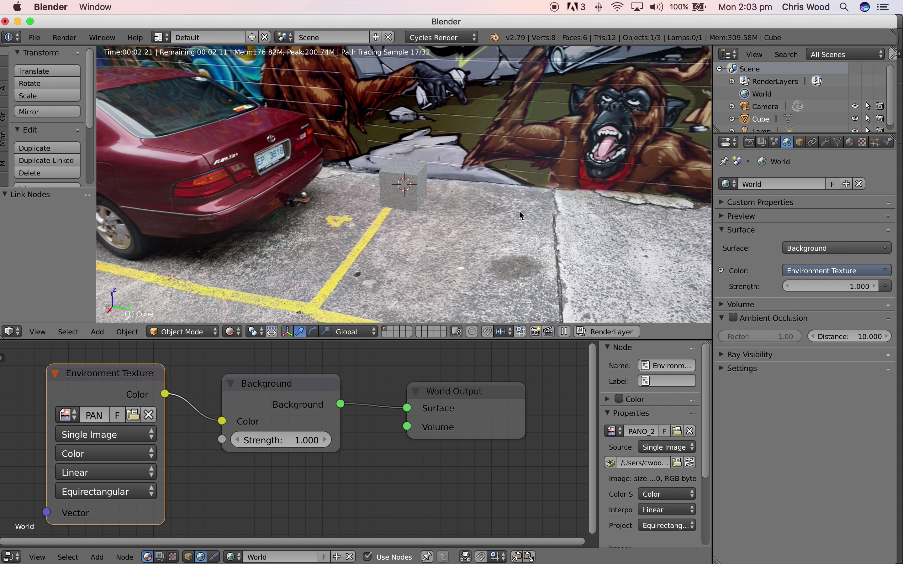
middle_drag(522, 215, 335, 206)
middle_drag(469, 195, 391, 192)
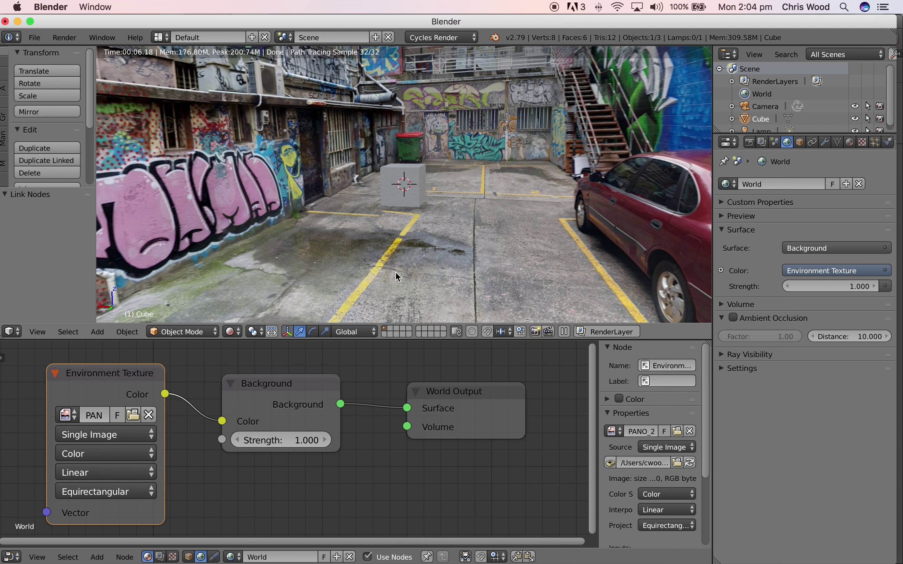
- Return the viewport to Solid shading and add a mesh plane moved down about 3.16 units along Z, beneath the cube
click(232, 331)
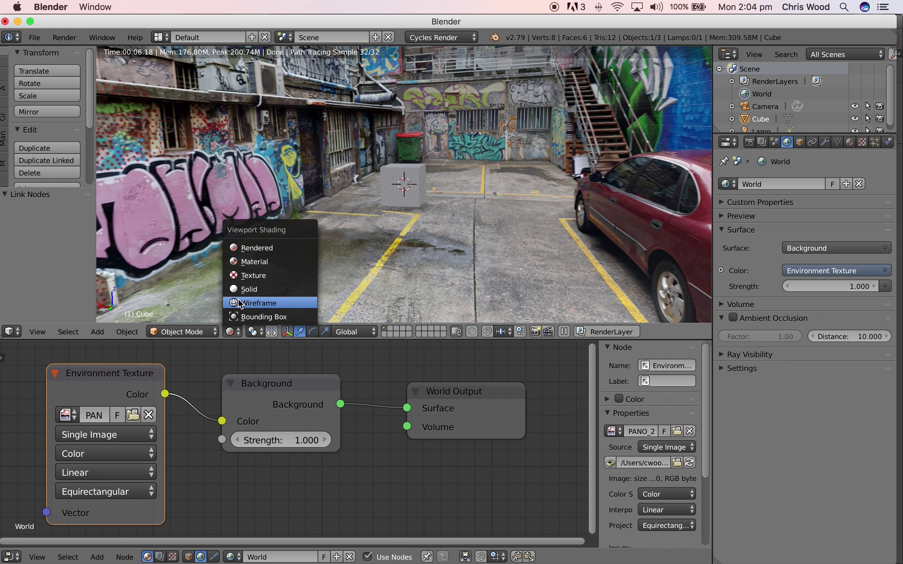
click(244, 293)
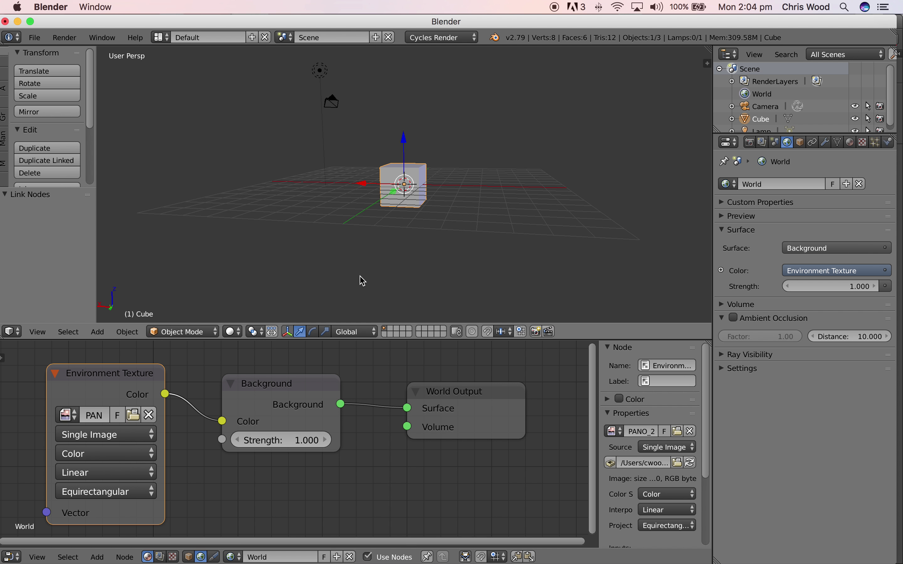
key(shift+a)
mouse_move(362, 278)
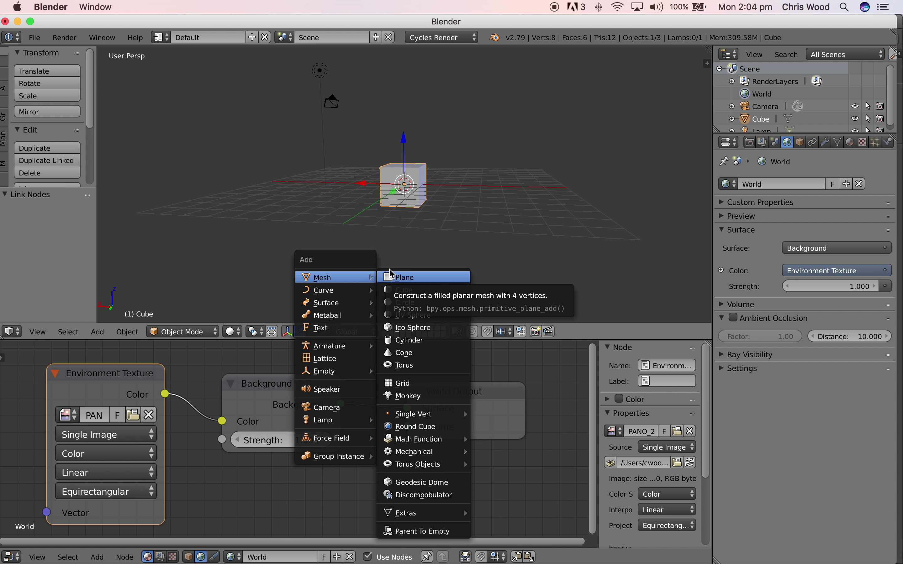
click(404, 278)
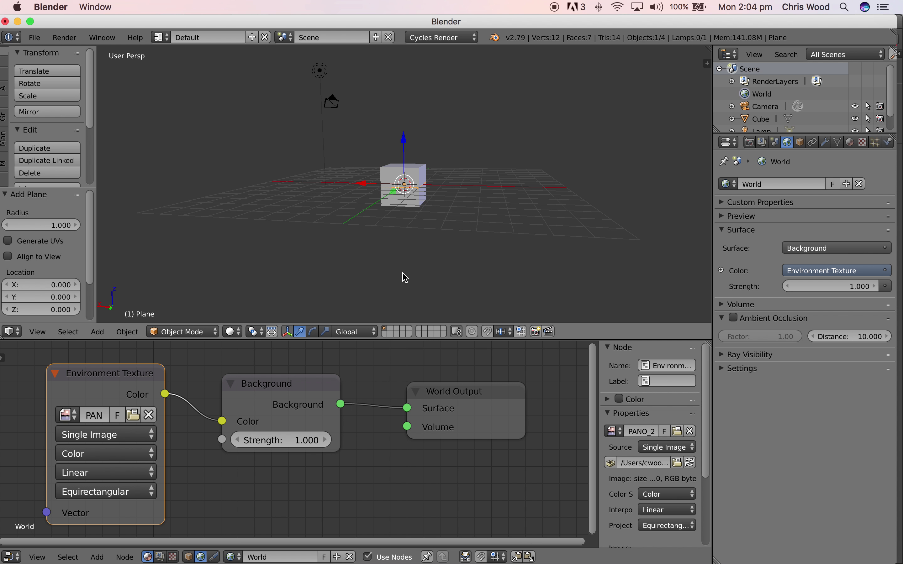
drag(406, 140, 452, 227)
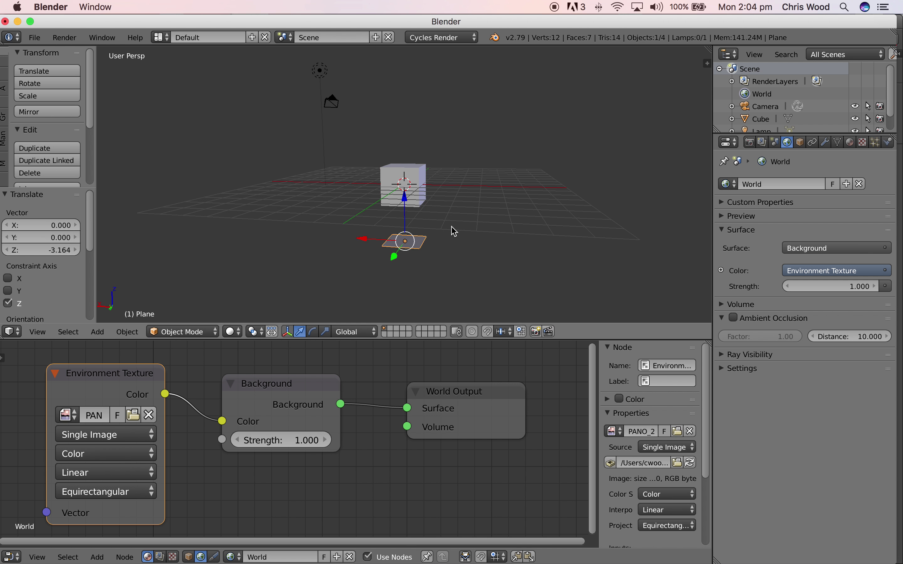
- Scale the plane uniformly to about 10.4 times its original size to form a large ground surface
key(s)
click(564, 237)
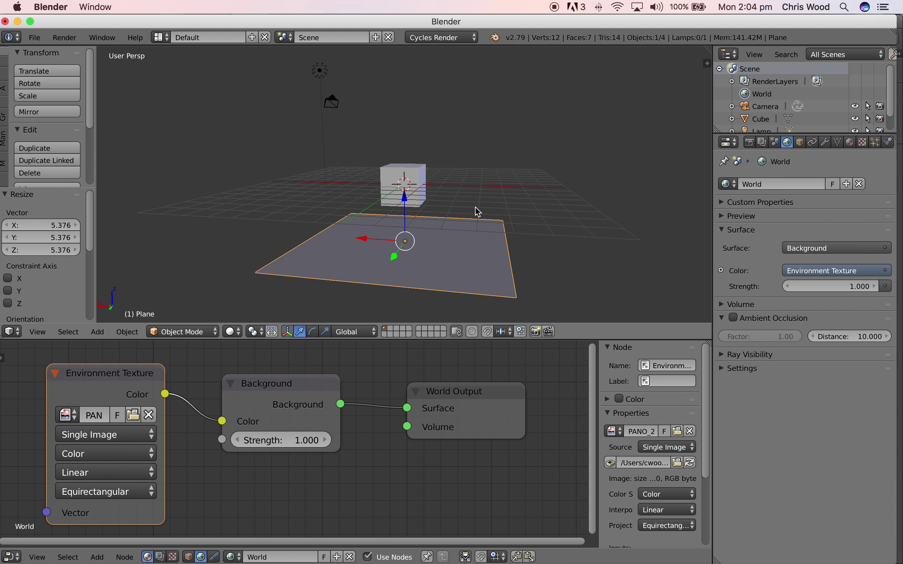
key(s)
click(551, 225)
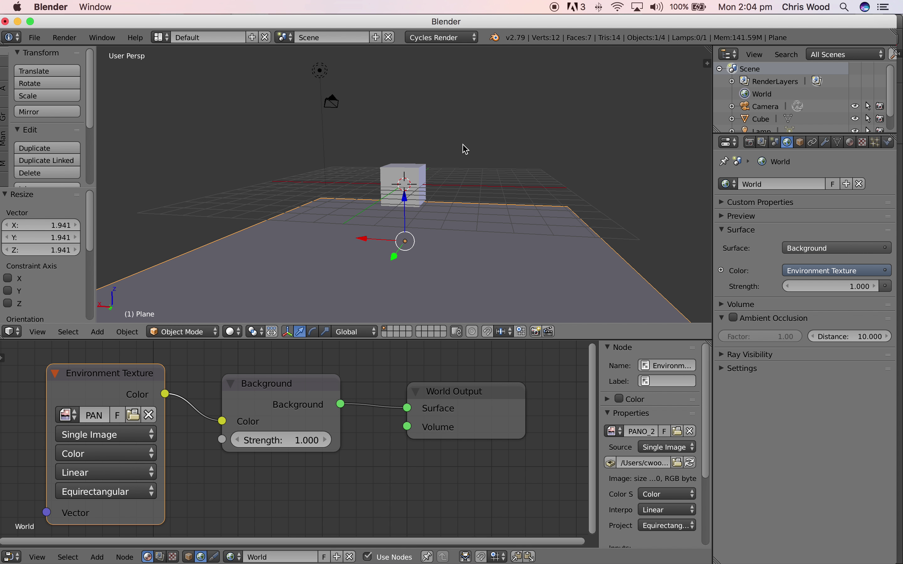
- Select the lamp above the cube and change its type to Sun
middle_drag(467, 149, 461, 152)
click(321, 71)
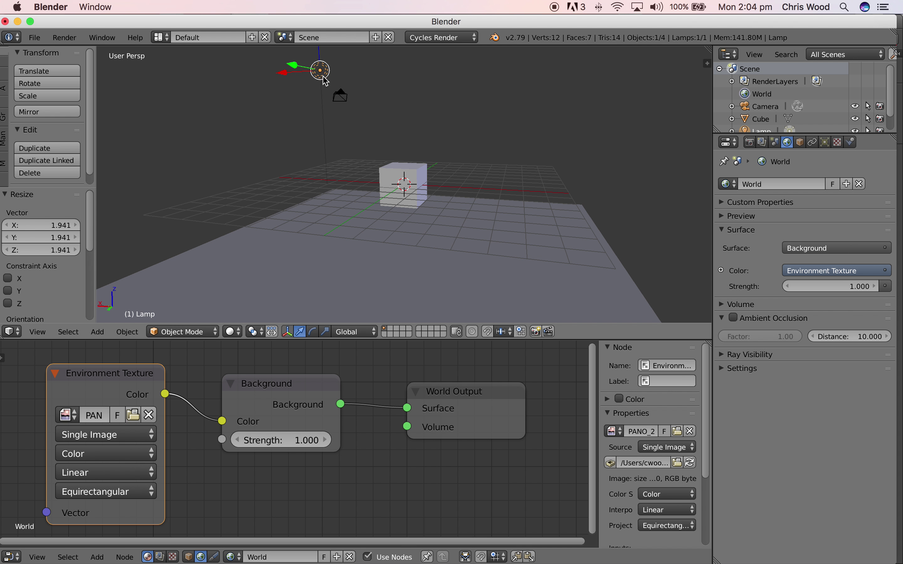
middle_drag(291, 101, 315, 240)
click(307, 254)
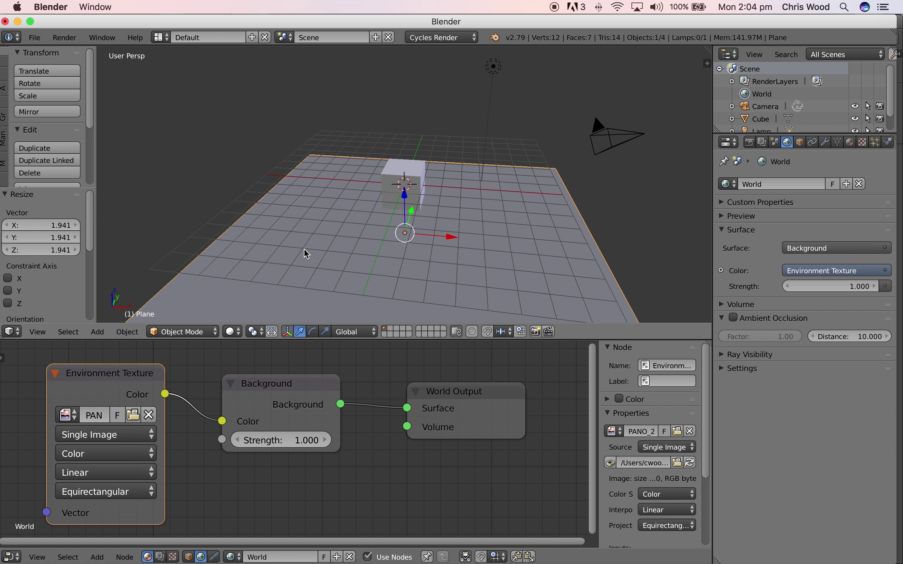
scroll(440, 147, down, 3)
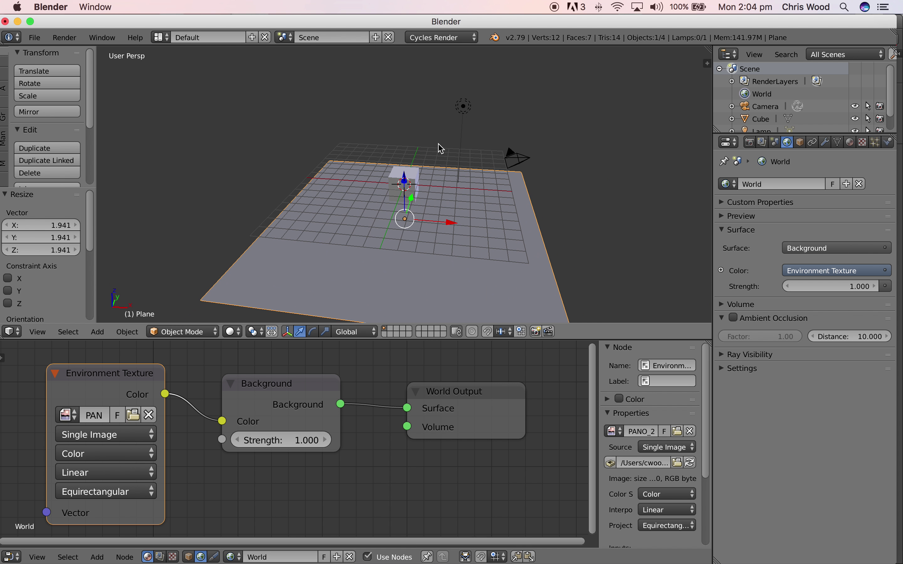
click(464, 107)
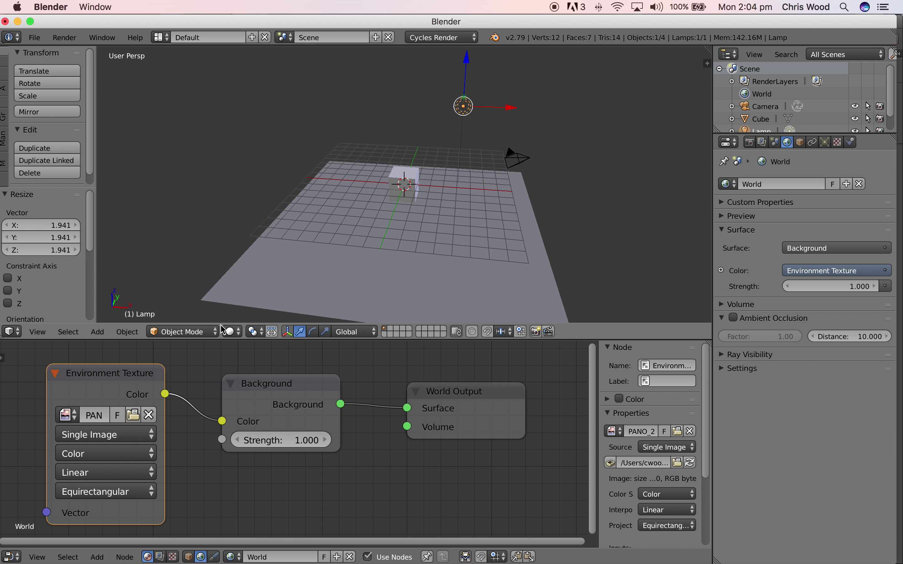
click(827, 143)
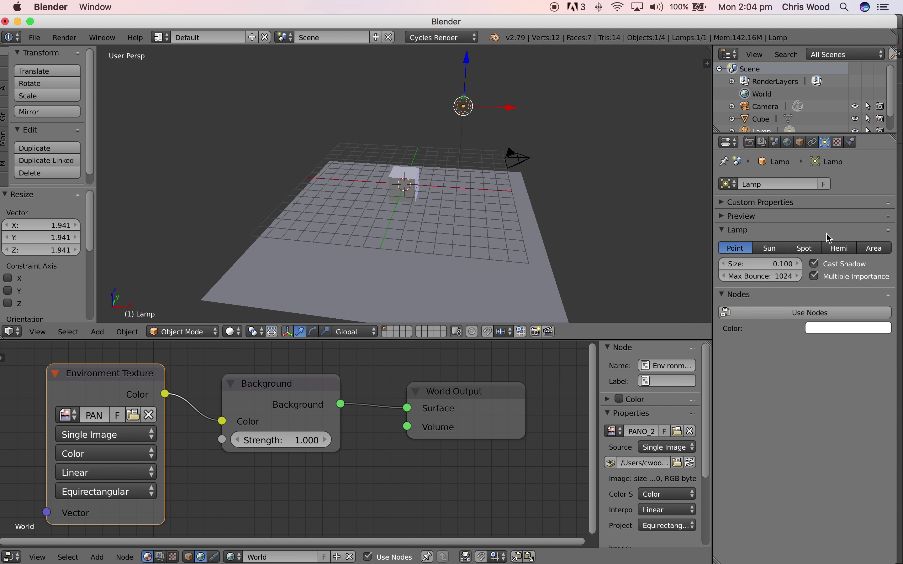
click(772, 248)
- Check the sun's light direction over the plane and enable shader nodes for the lamp
middle_drag(474, 230, 506, 223)
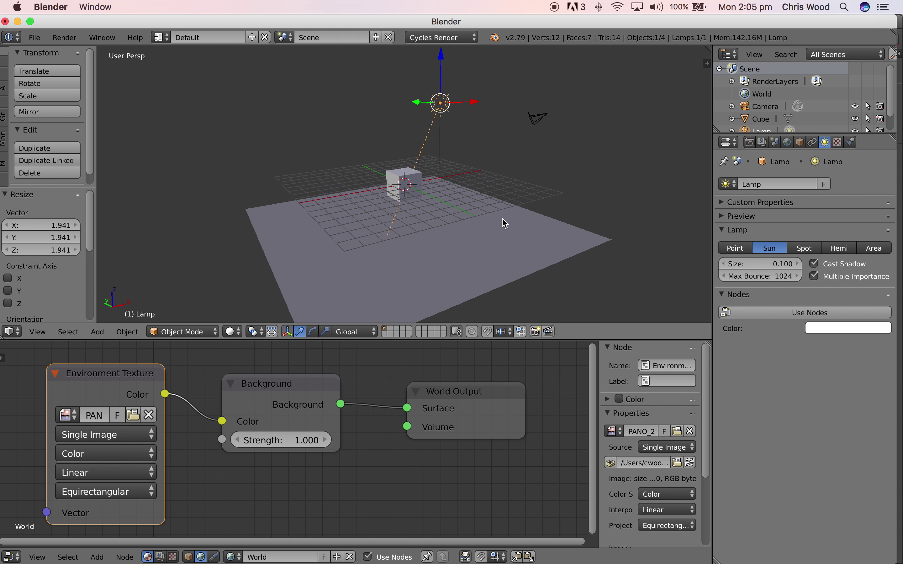
scroll(456, 252, up, 2)
scroll(456, 252, down, 6)
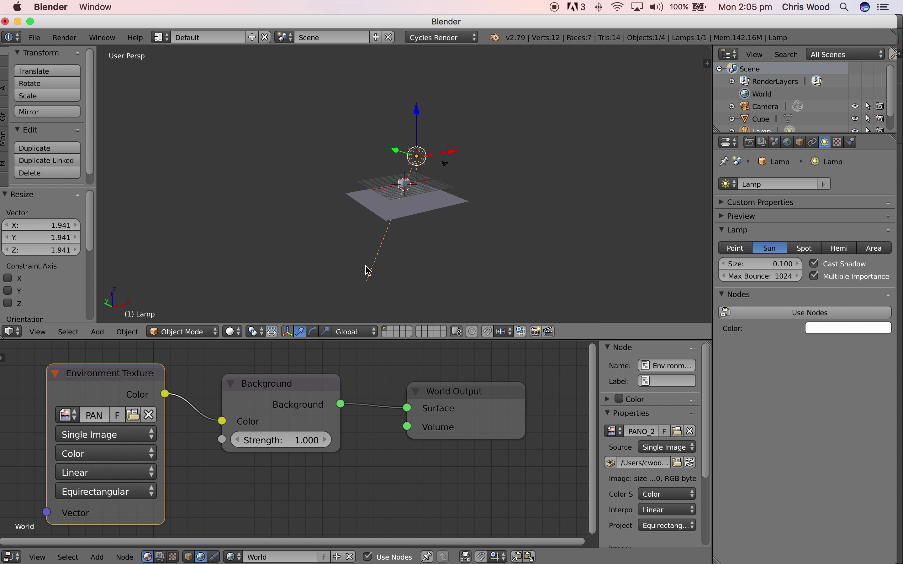
scroll(465, 167, down, 1)
scroll(466, 167, up, 6)
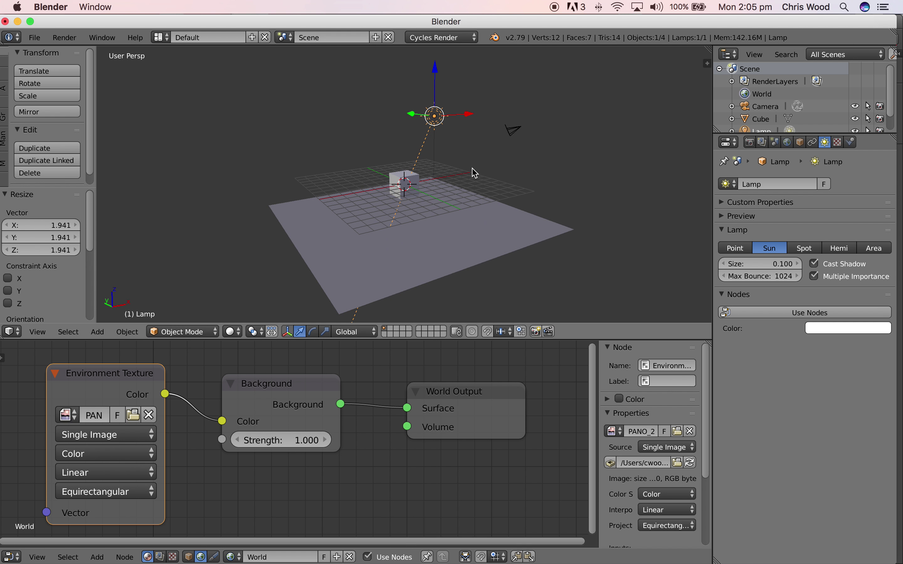
click(826, 319)
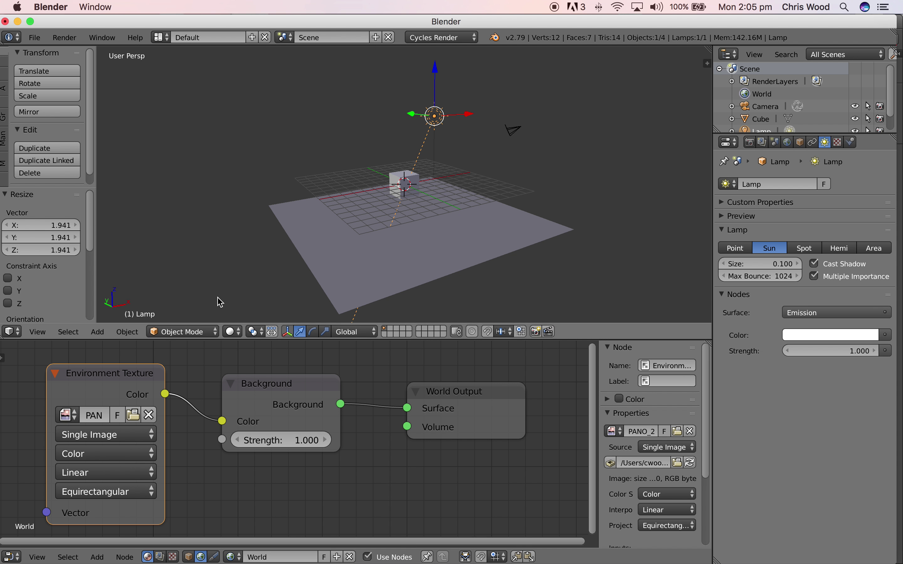
- Preview the scene in Rendered shading and examine the cube's shadow on the plane
click(234, 332)
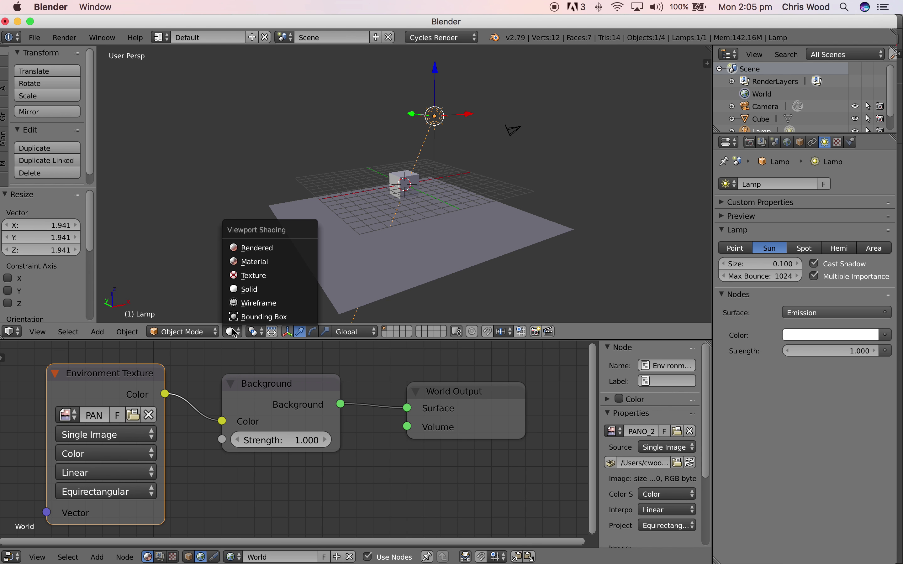
click(238, 243)
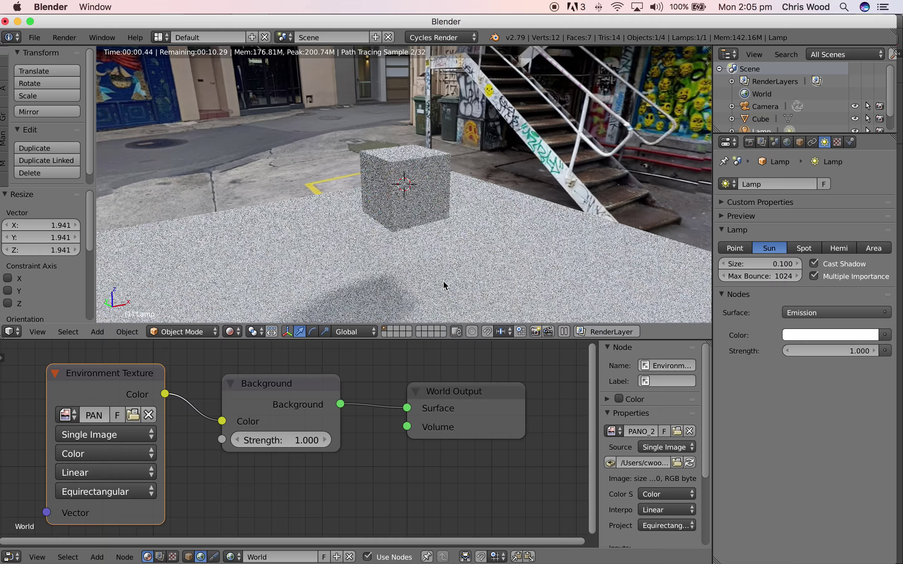
shift+middle_drag(443, 281, 411, 234)
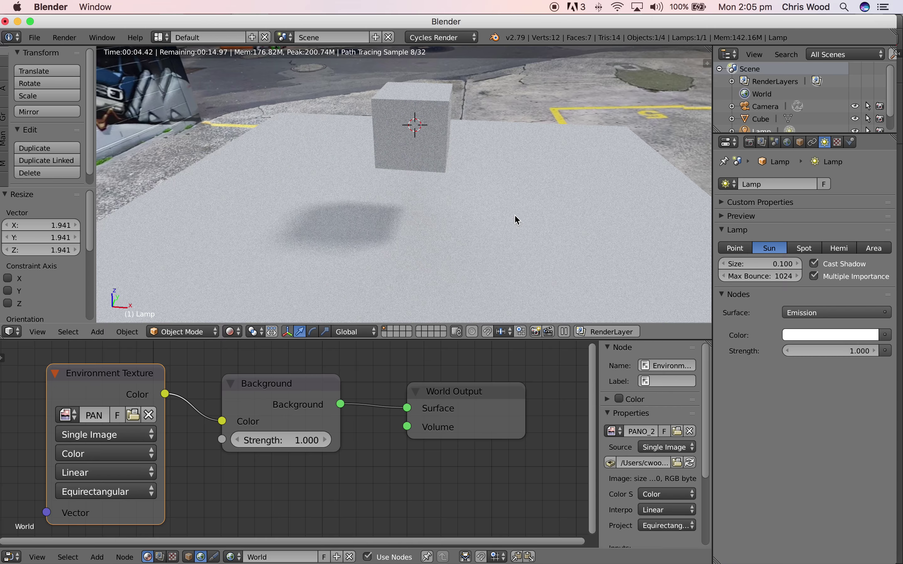
- In Solid shading, turn off Diffuse and Glossy ray visibility for the ground plane and make it a Shadow Catcher
click(232, 332)
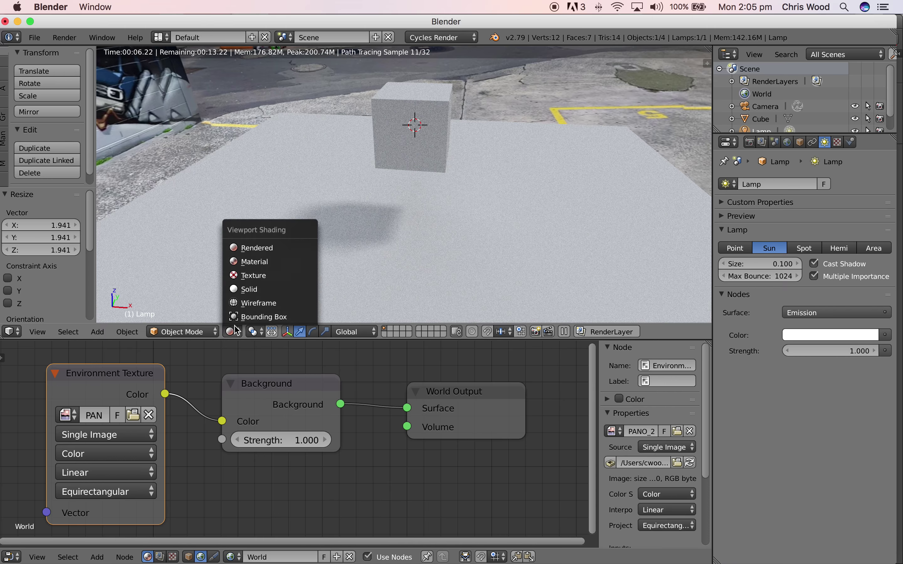
click(248, 292)
right_click(298, 213)
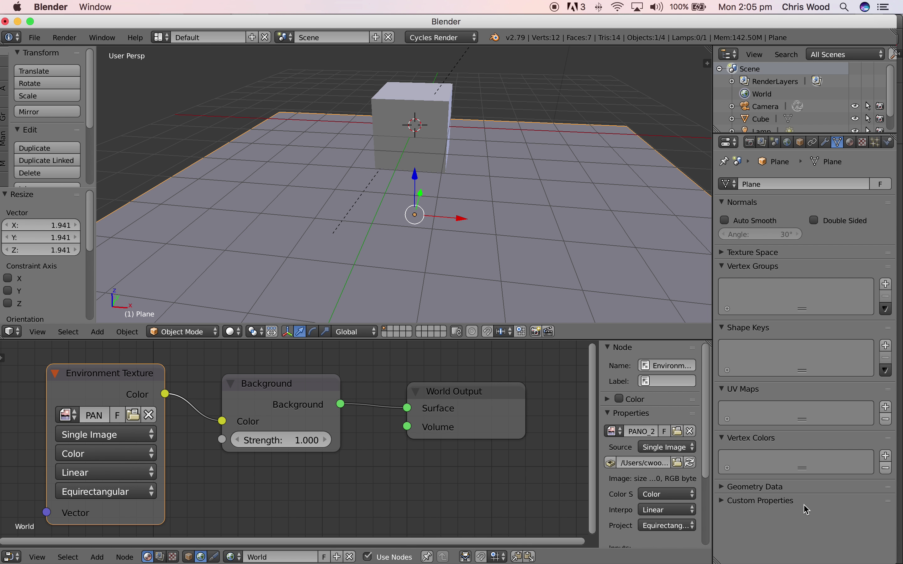
click(802, 142)
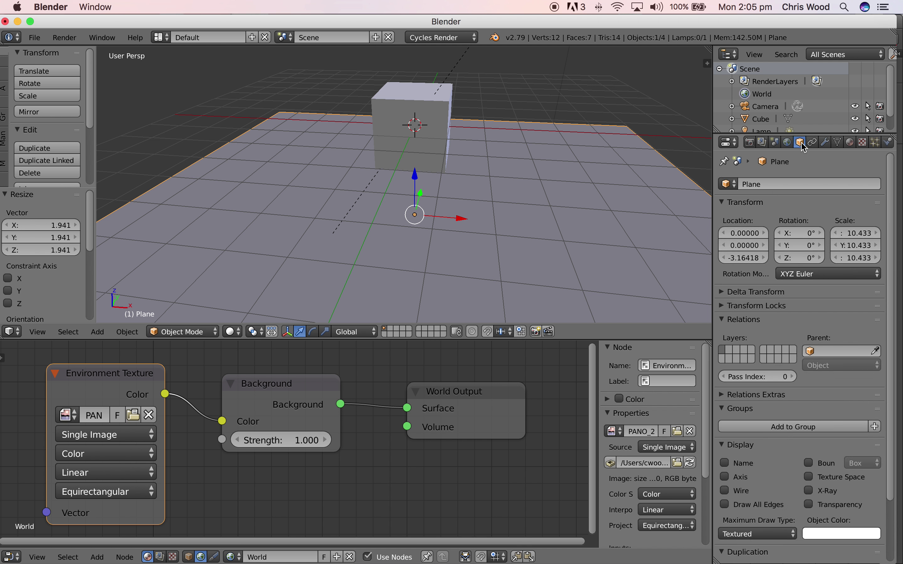
scroll(882, 370, down, 4)
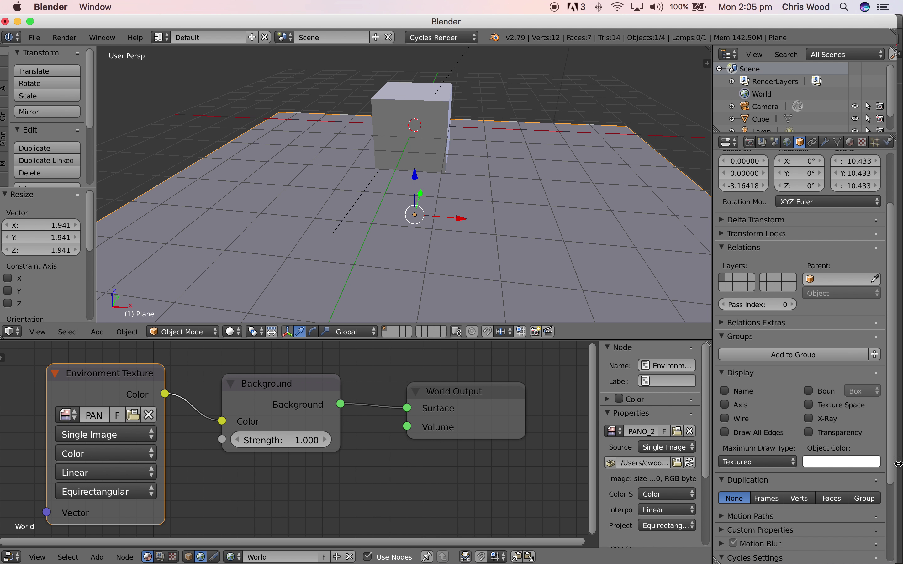
scroll(891, 463, down, 6)
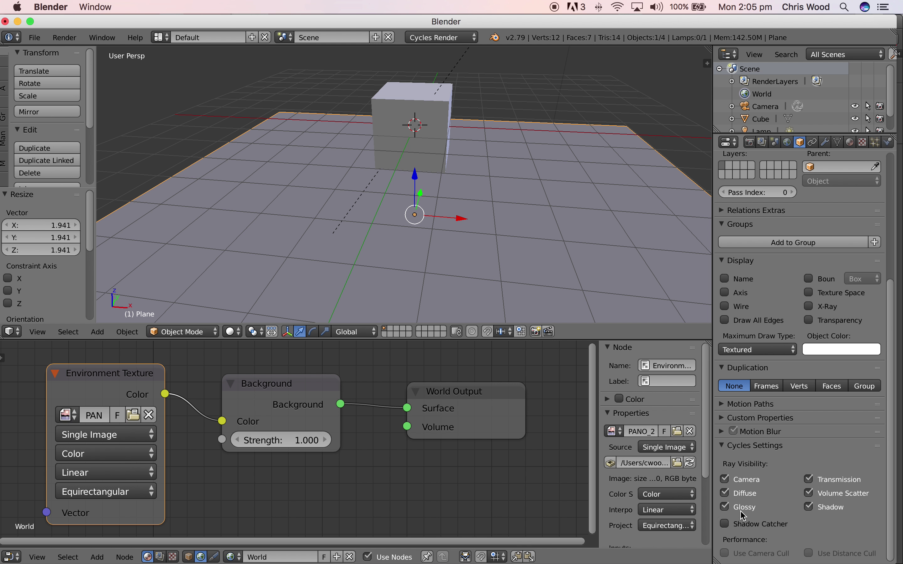
click(725, 493)
click(726, 507)
click(726, 524)
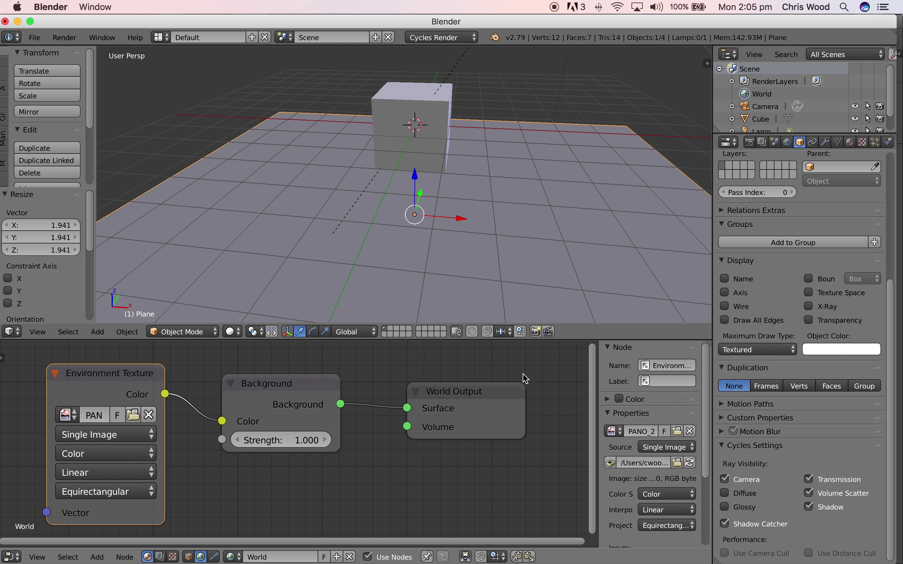
- Preview the scene in Rendered shading and compare the plane with Shadow Catcher switched off and back on
click(232, 332)
click(252, 247)
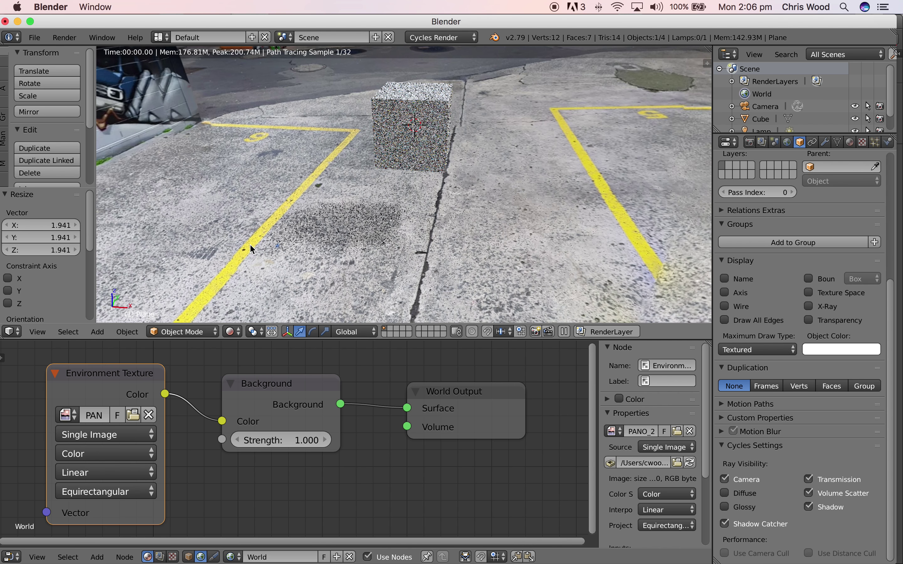
click(724, 524)
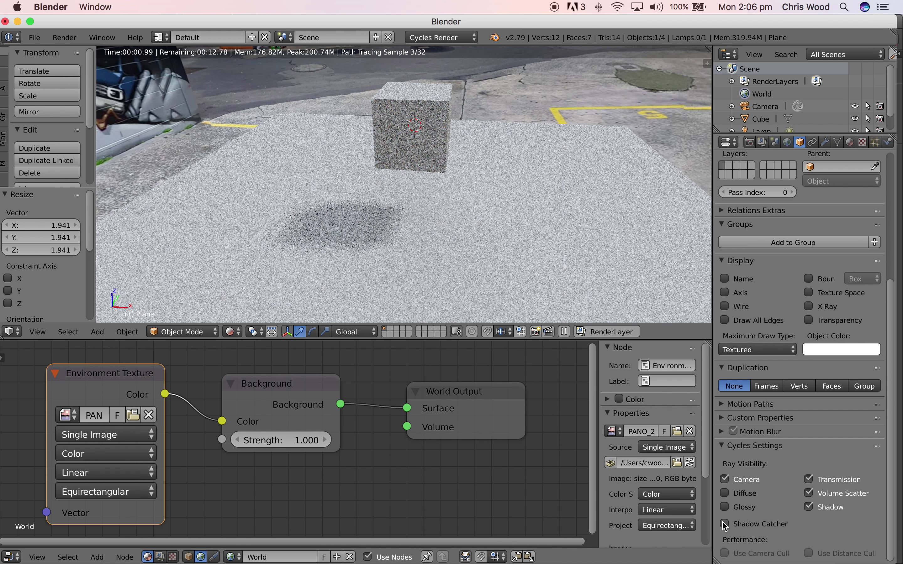
click(724, 524)
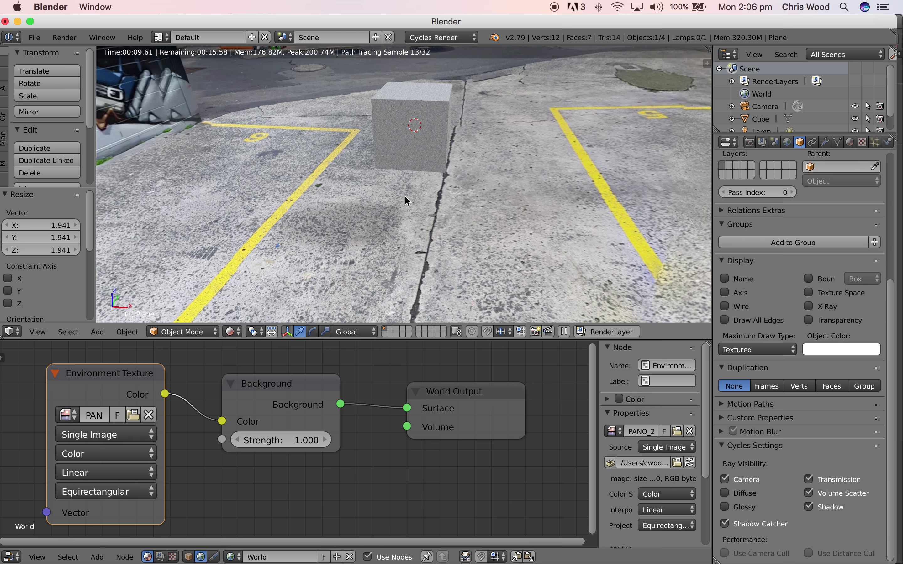
- Enlarge the 3D viewport by shrinking the node editor, and view the cube and its shadow from above
middle_drag(506, 220, 513, 211)
scroll(513, 211, up, 2)
scroll(517, 212, down, 3)
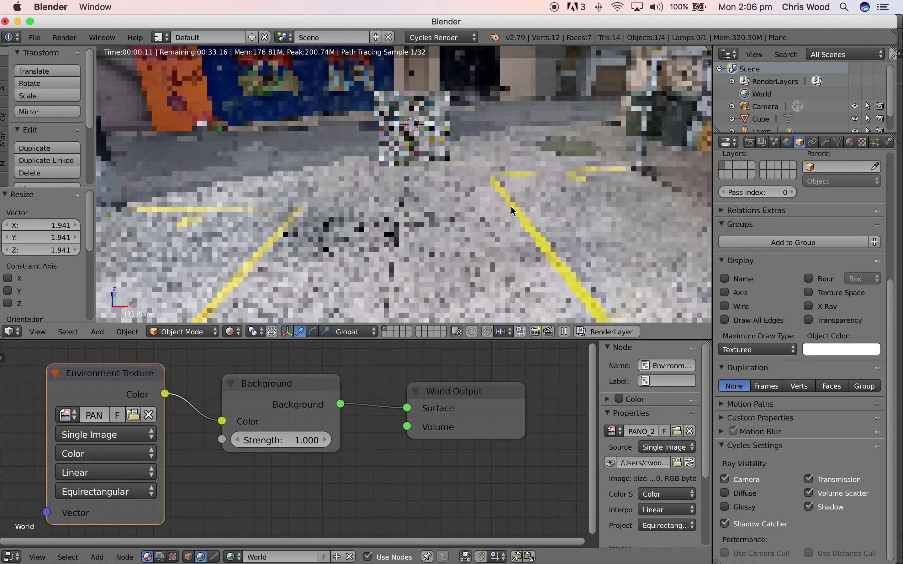
mouse_move(521, 207)
middle_down()
mouse_move(523, 193)
mouse_move(531, 206)
middle_up()
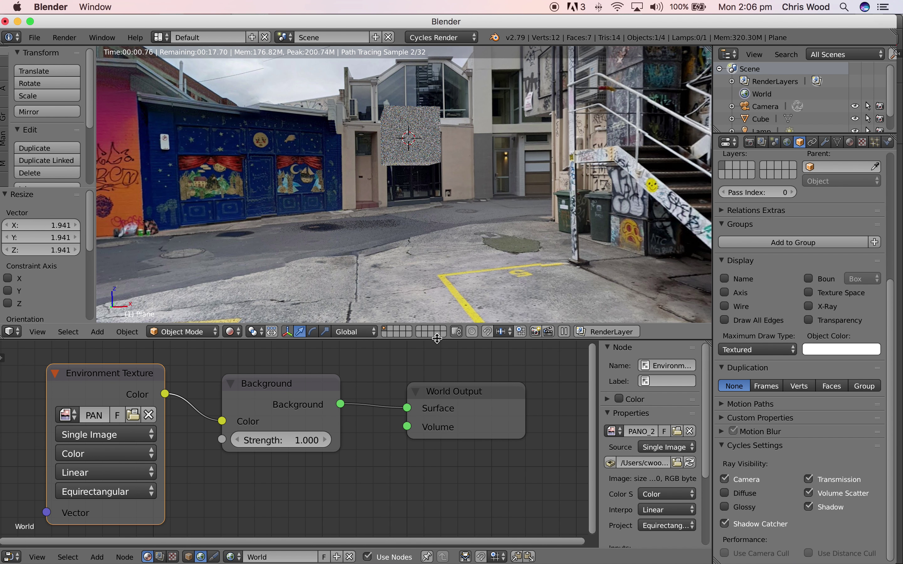
drag(445, 340, 444, 470)
mouse_move(431, 317)
middle_down()
mouse_move(424, 336)
mouse_move(422, 329)
middle_up()
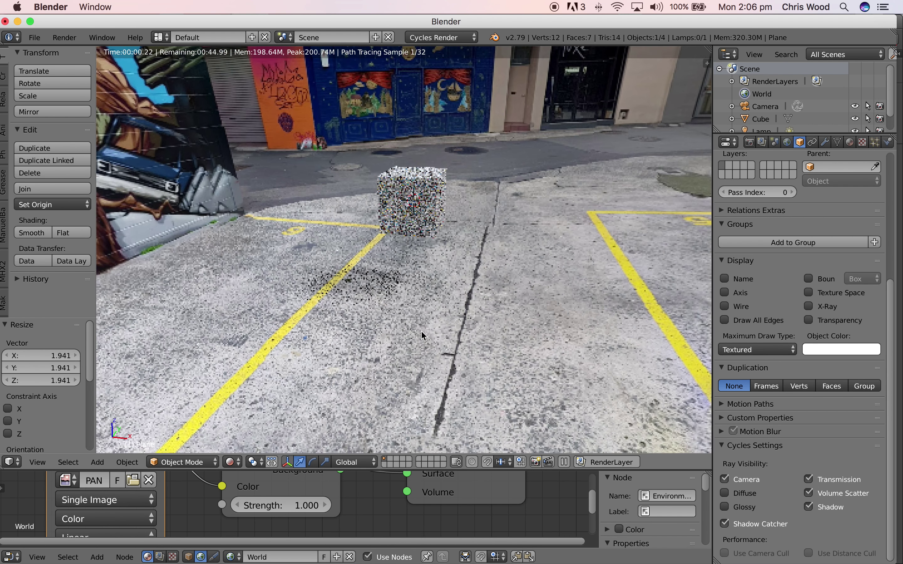
- Lower the cube about 1.81 units along Z towards the ground plane and preview it in Rendered shading
right_click(416, 189)
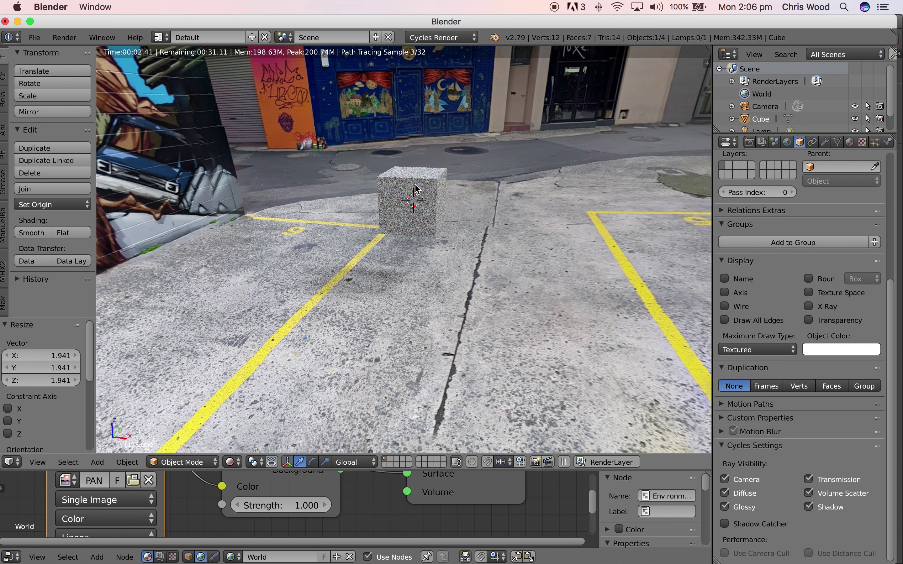
click(231, 462)
click(251, 420)
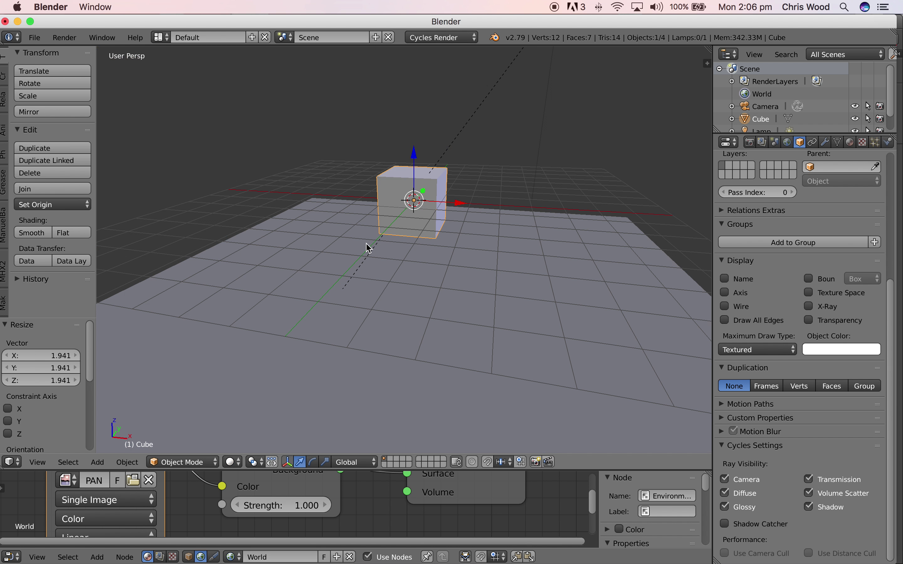
drag(418, 156, 417, 200)
click(231, 462)
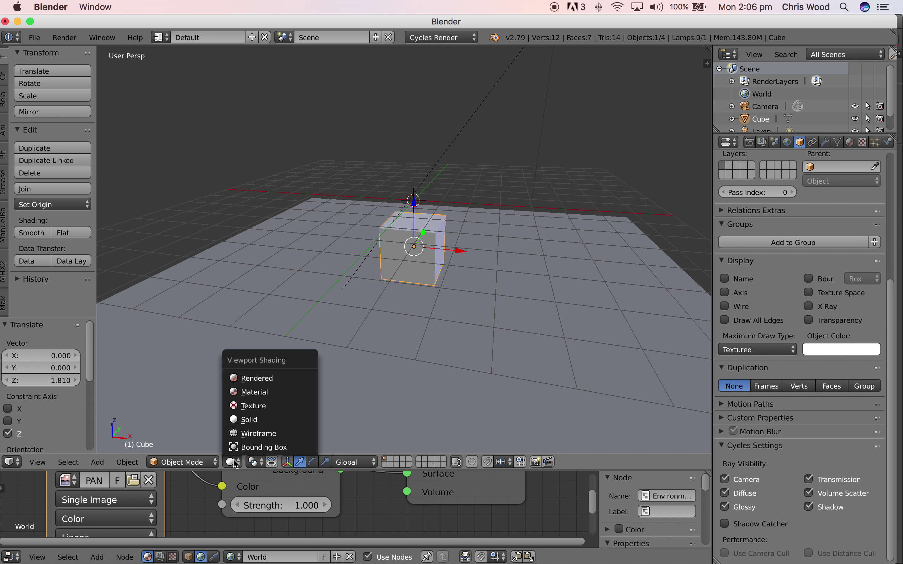
click(269, 383)
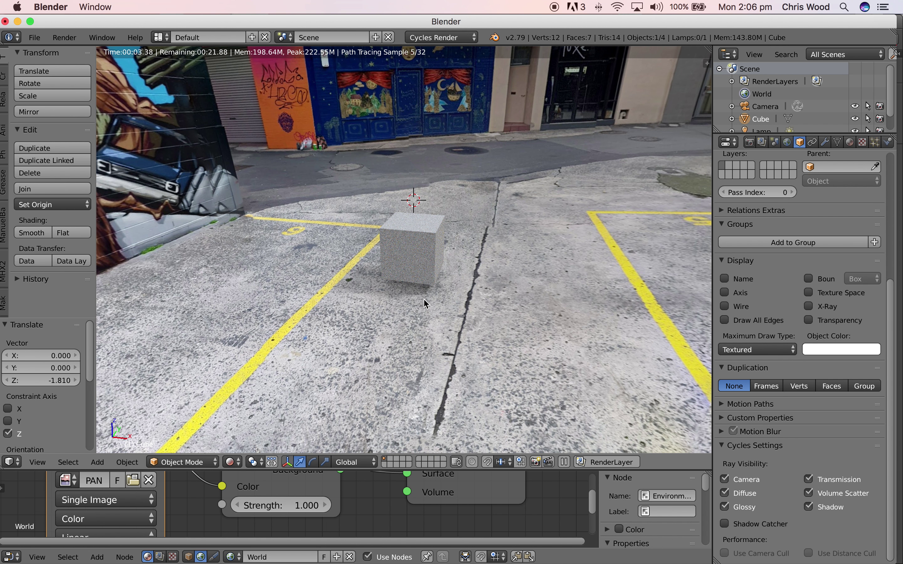
- Examine from several angles how the rendered cube and its shadow sit on the photographed ground
middle_drag(474, 315, 347, 324)
scroll(349, 327, up, 5)
scroll(366, 350, up, 5)
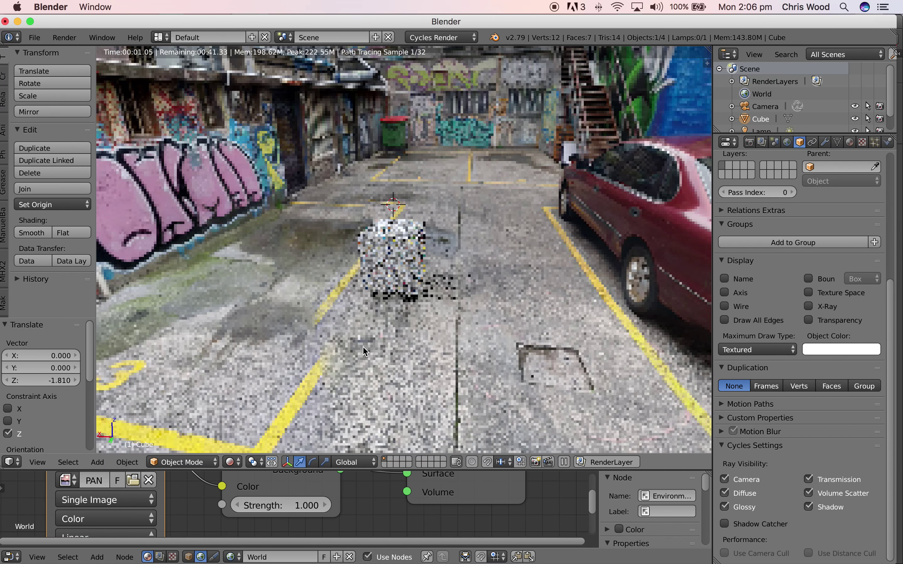
scroll(365, 347, right, 5)
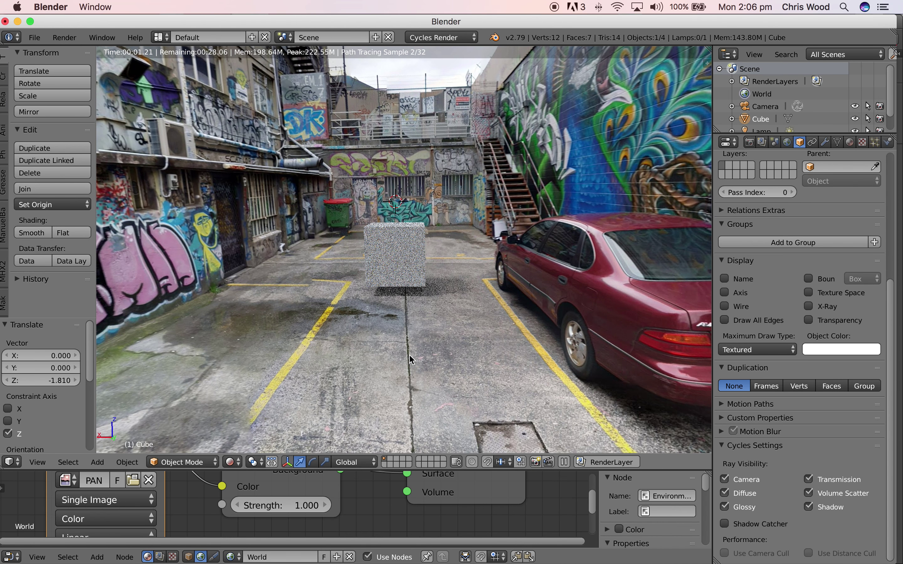
scroll(410, 360, up, 5)
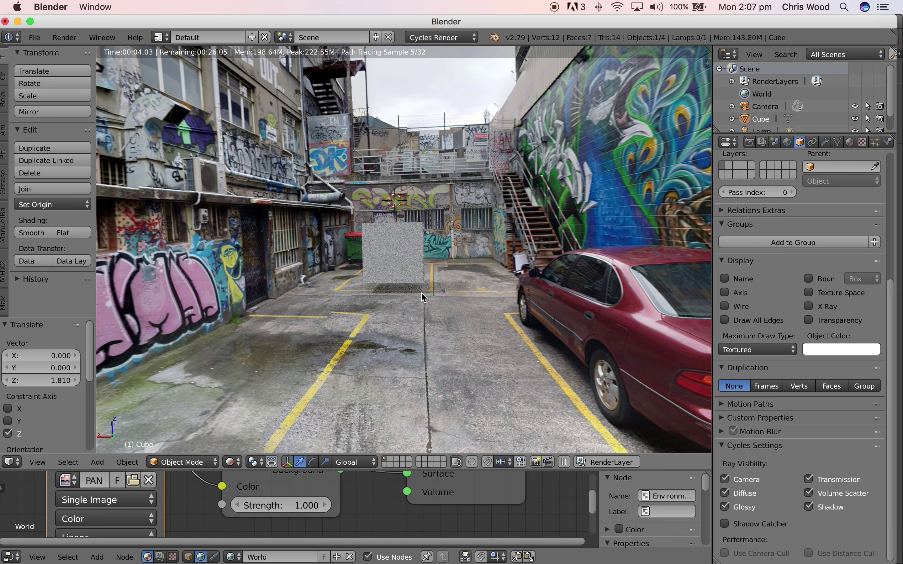
scroll(395, 351, down, 10)
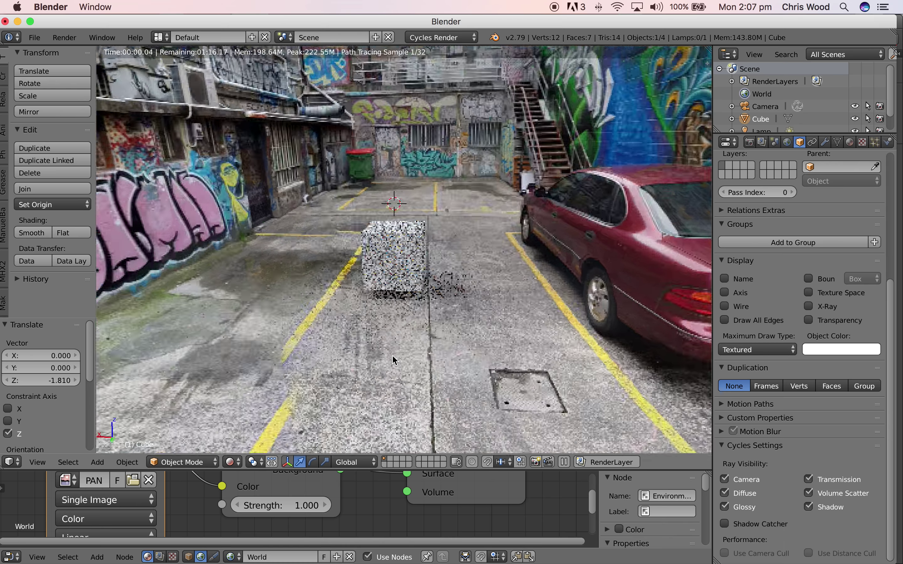
scroll(393, 368, down, 10)
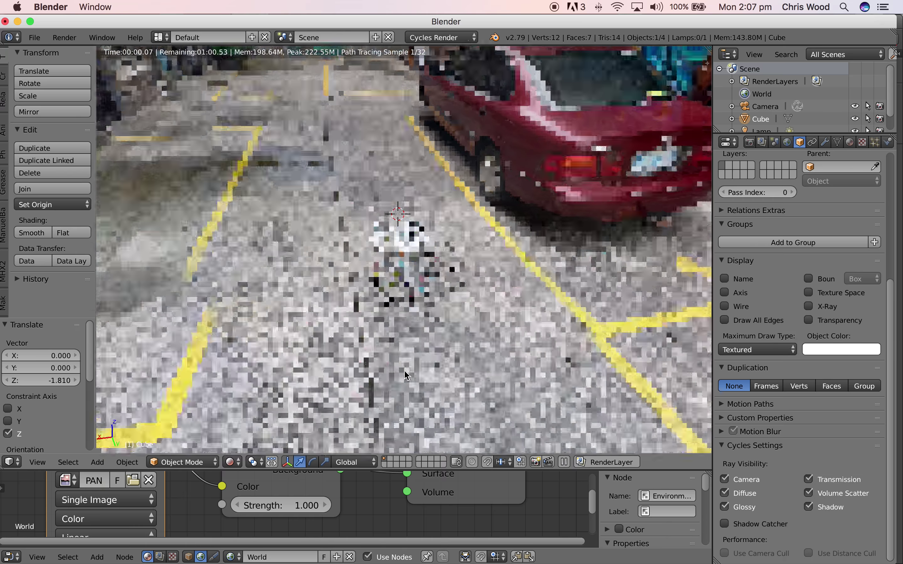
scroll(388, 360, up, 10)
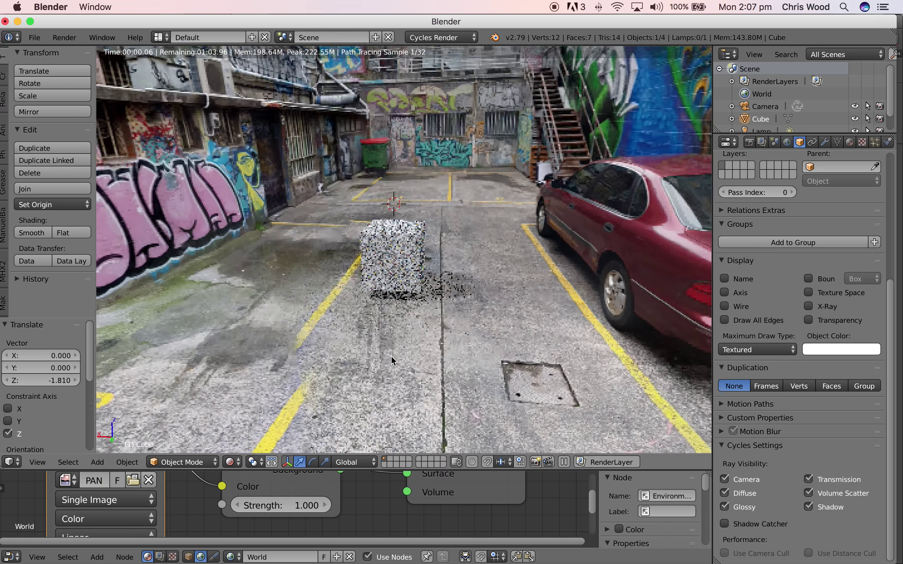
scroll(395, 352, down, 10)
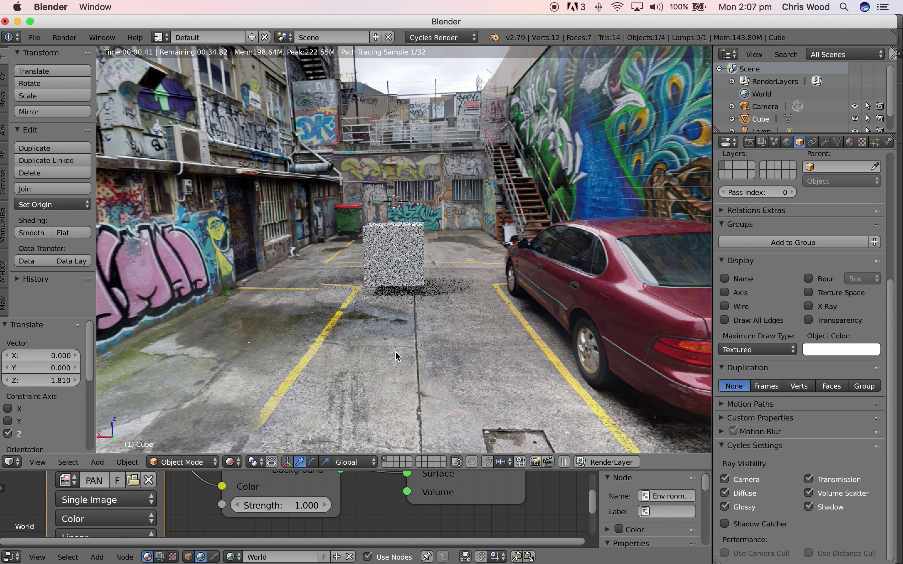
scroll(403, 370, up, 1)
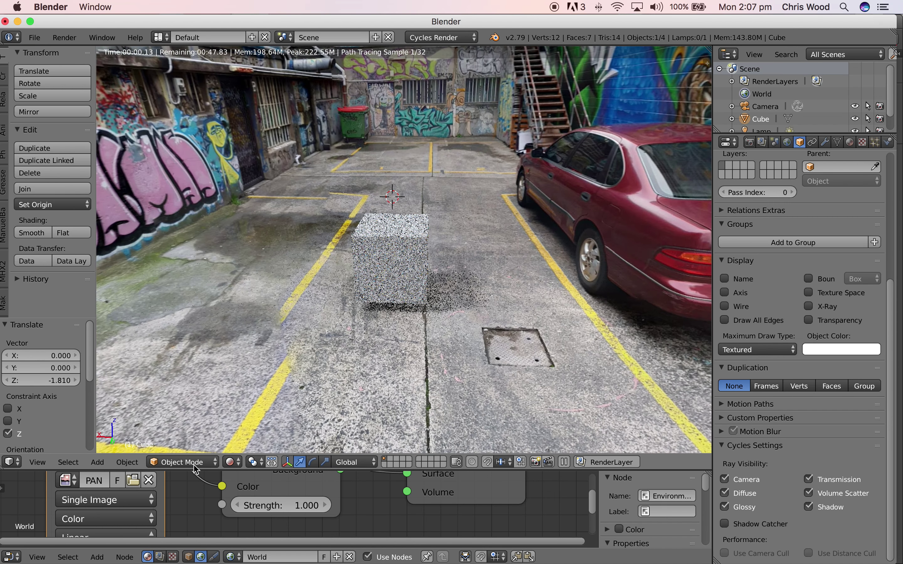
- Return the viewport to Solid shading and widen the properties editor
click(235, 463)
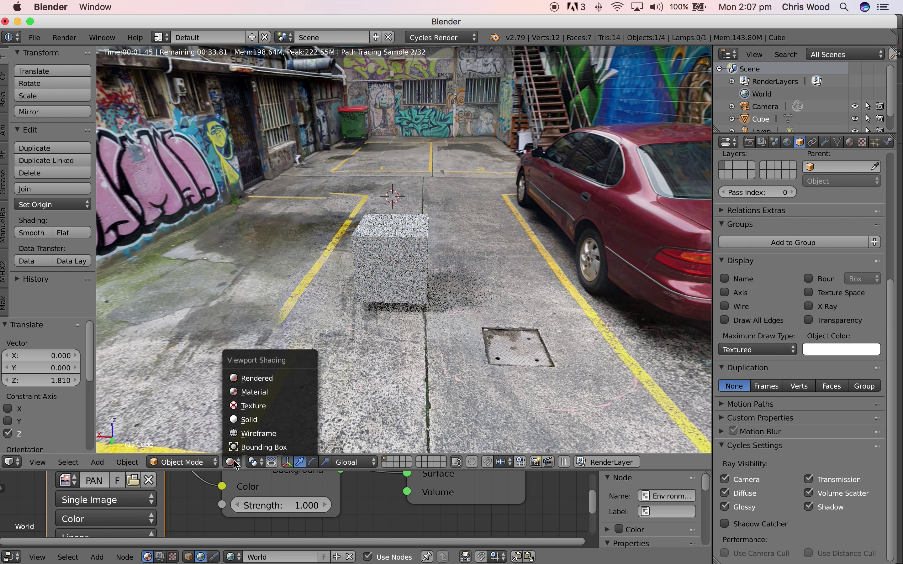
click(244, 421)
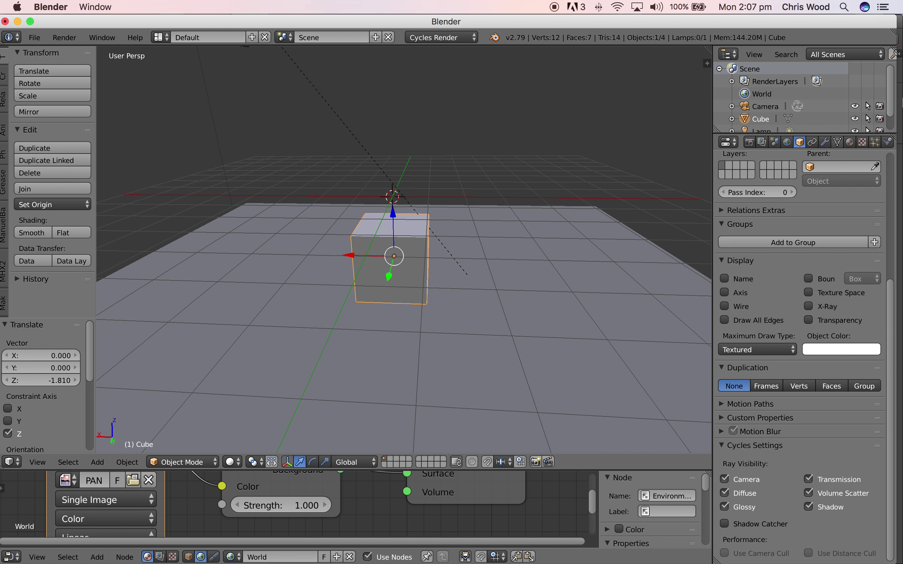
drag(713, 196, 614, 221)
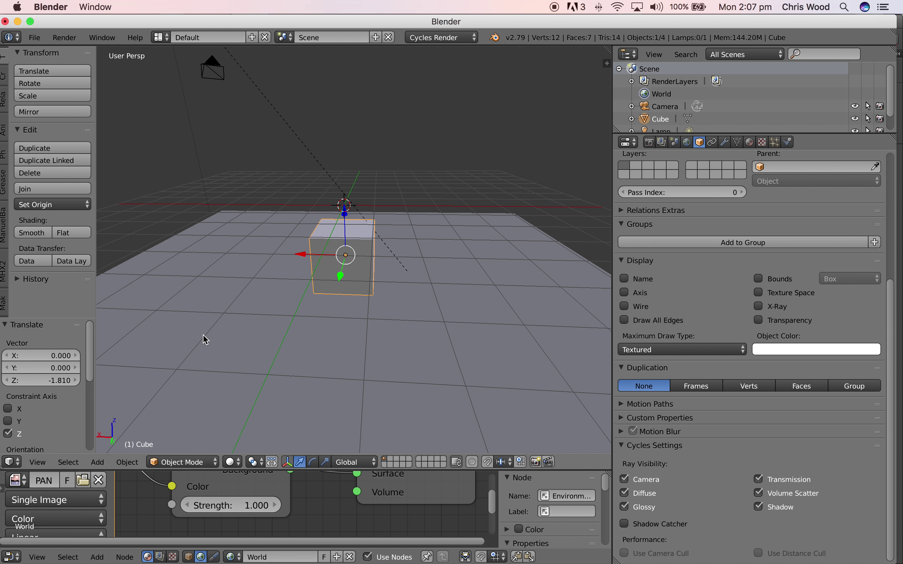
- Put the cube in Edit Mode with face selection and select only its top face
click(176, 463)
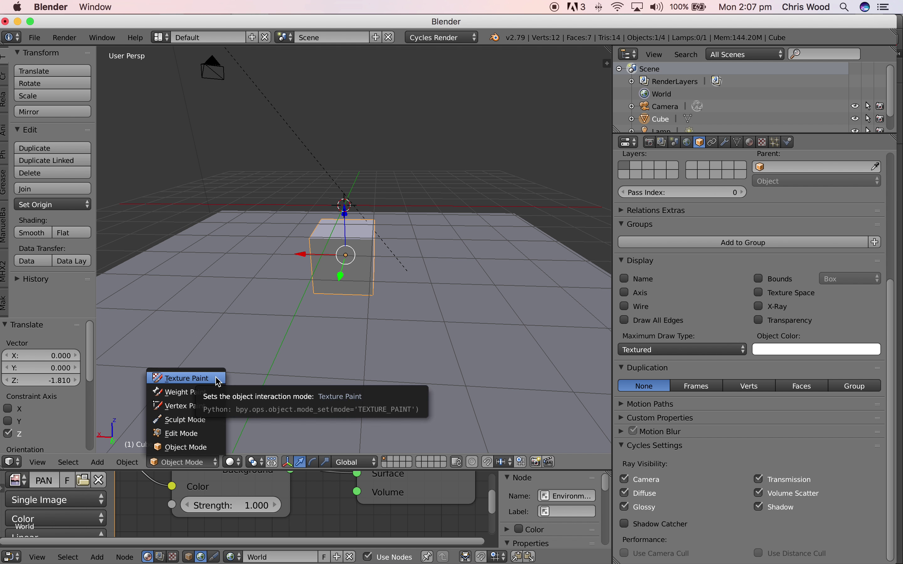
click(171, 463)
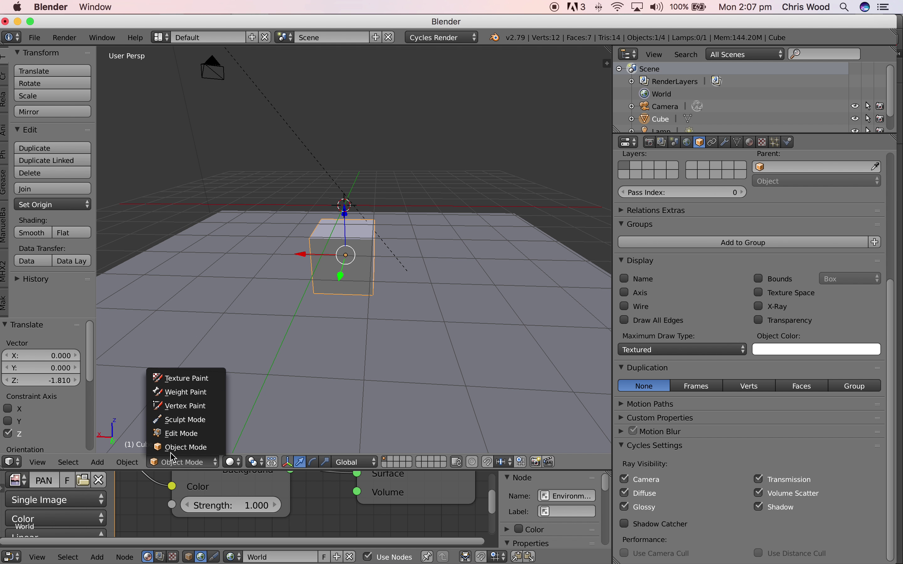
click(169, 433)
key(KP_Decimal)
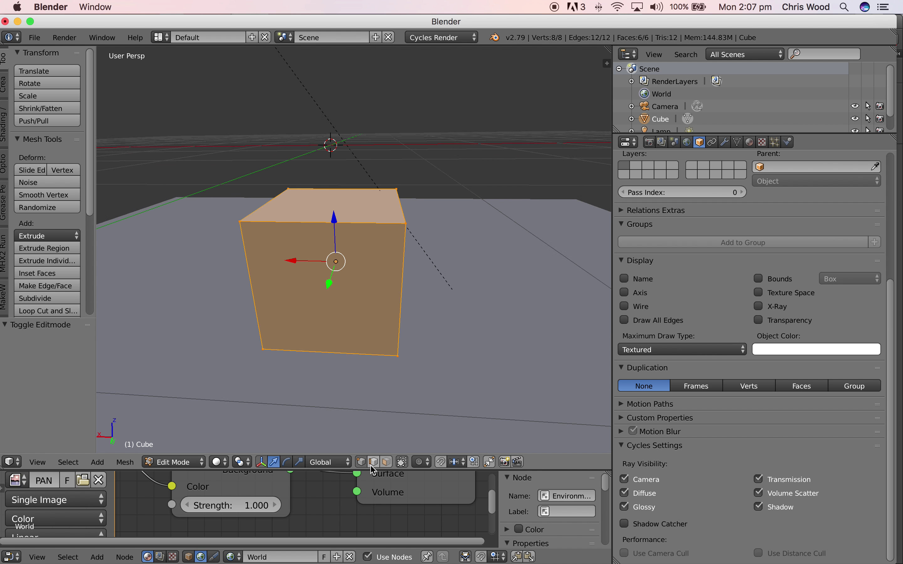
click(388, 464)
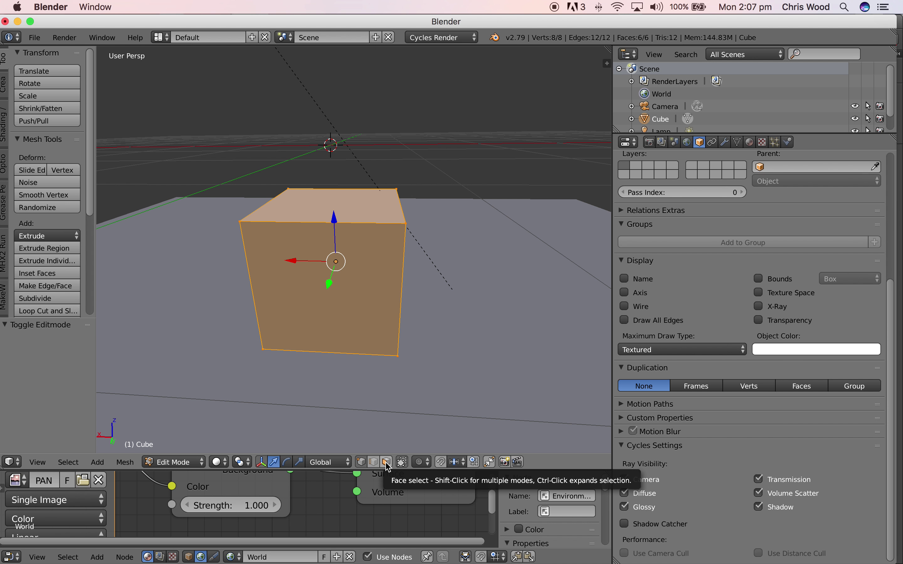
click(388, 466)
right_click(334, 205)
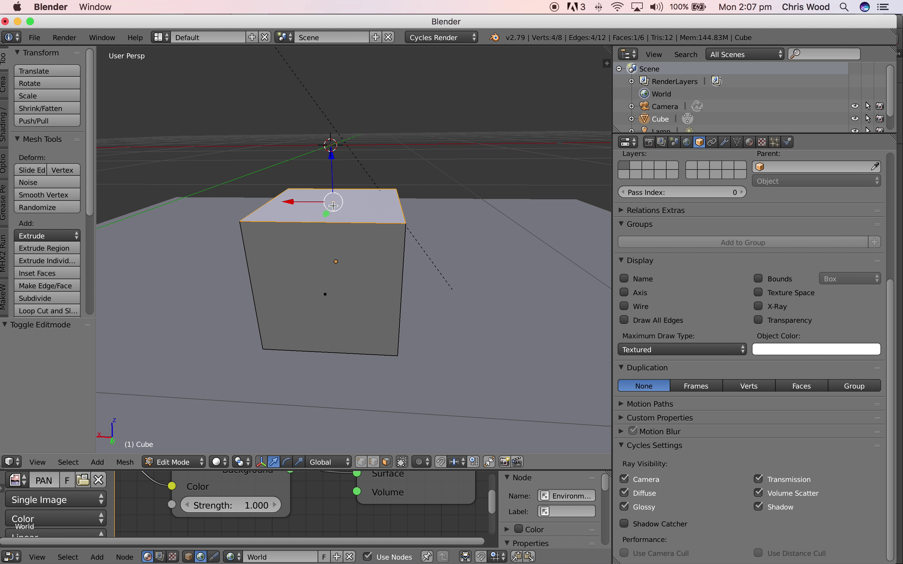
- Extrude the cube's top face about 0.79 units upward and scale it to about 0.53 of its size
key(e)
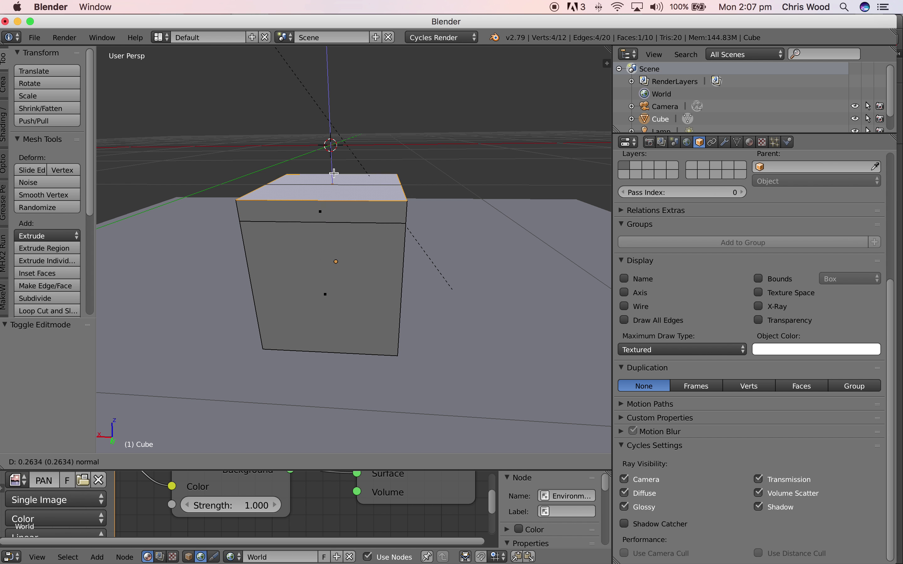
click(336, 150)
key(s)
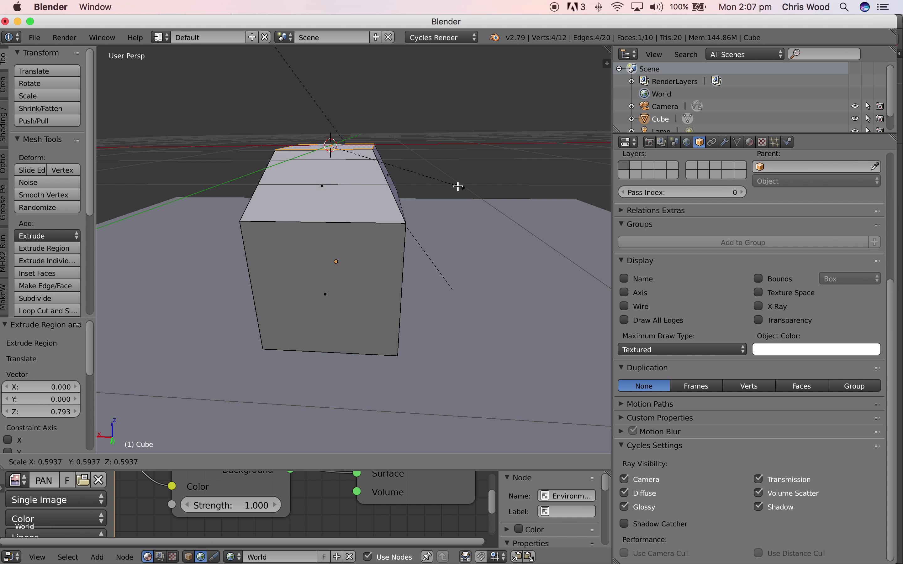
click(447, 184)
- Extrude the narrowed top face about 1.5 units upward, and extrude it again to add a block about 0.59 units tall
middle_drag(381, 250, 383, 320)
key(e)
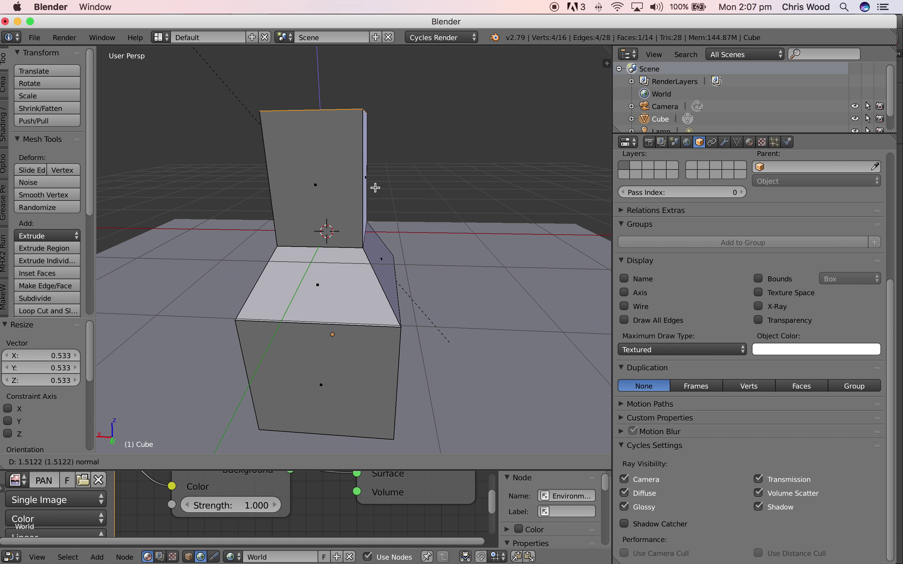
click(374, 188)
key(e)
click(367, 128)
- Extrude the side face of the uppermost block outward into an arm, ending with a narrow second segment about 0.19 units long
middle_drag(508, 276, 444, 268)
right_click(290, 110)
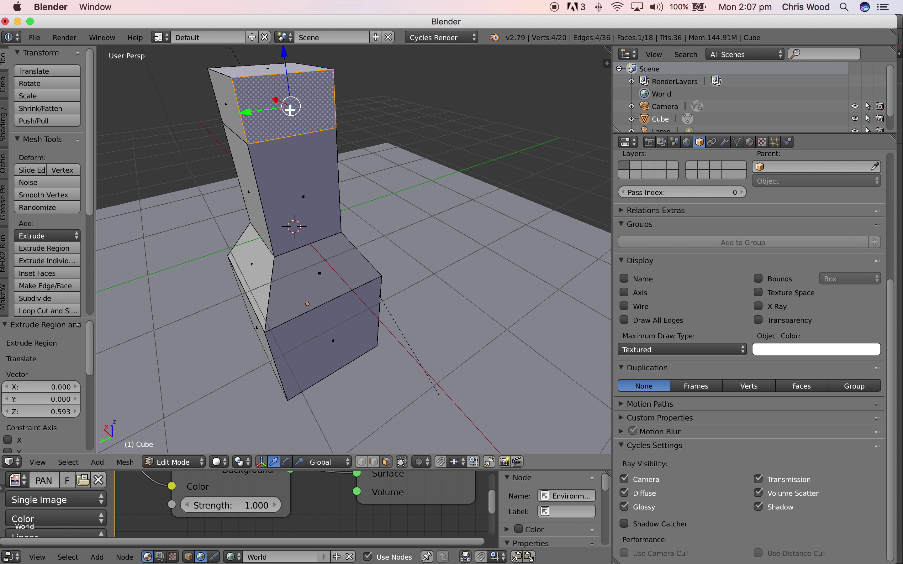
key(e)
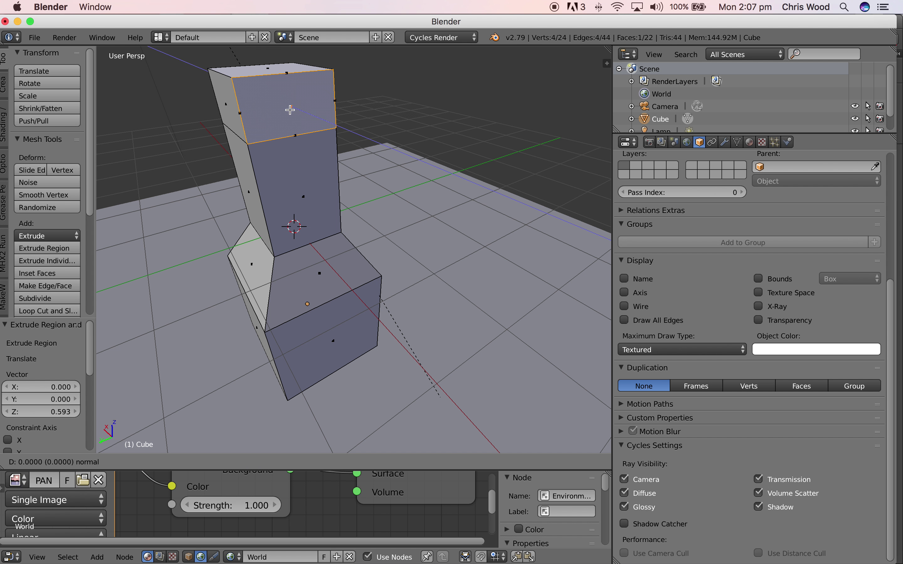
click(337, 131)
middle_drag(291, 191, 316, 190)
key(e)
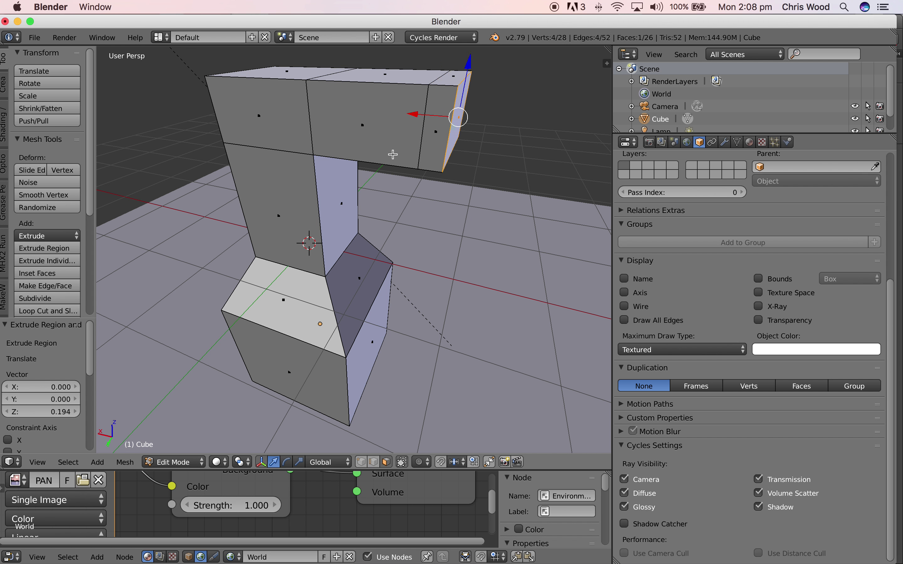
- Extrude the front face of the arm's narrow end segment about 1.22 units forward and scale it to 0.45 of its size
click(442, 137)
key(e)
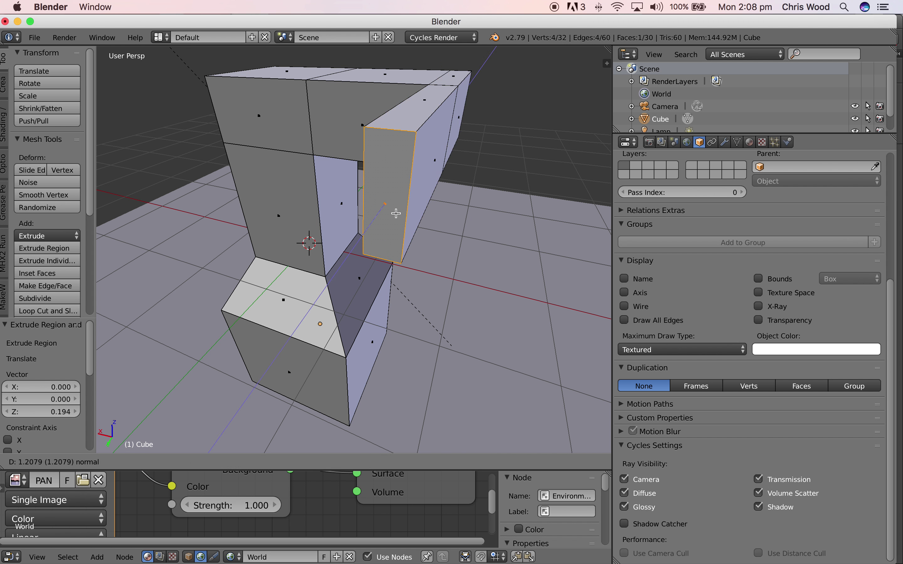
click(413, 278)
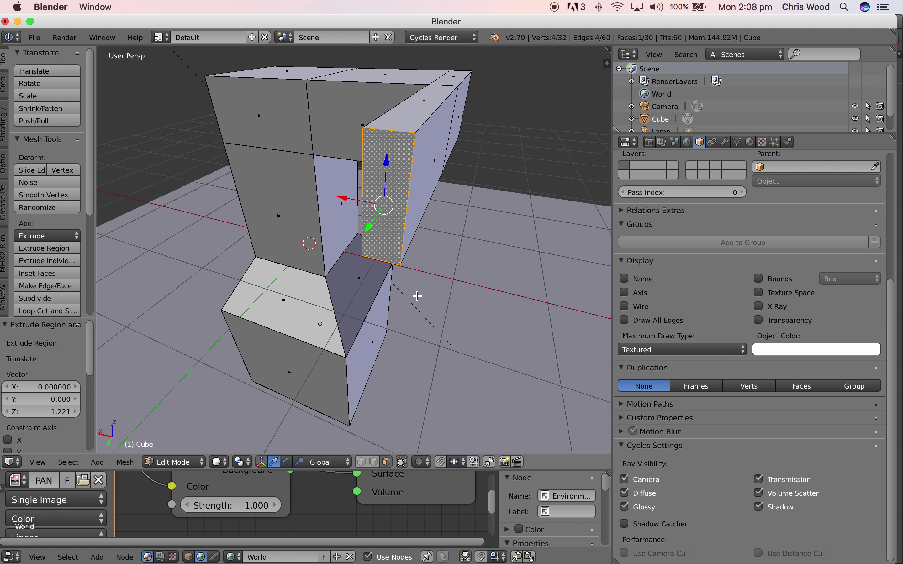
key(s)
click(382, 241)
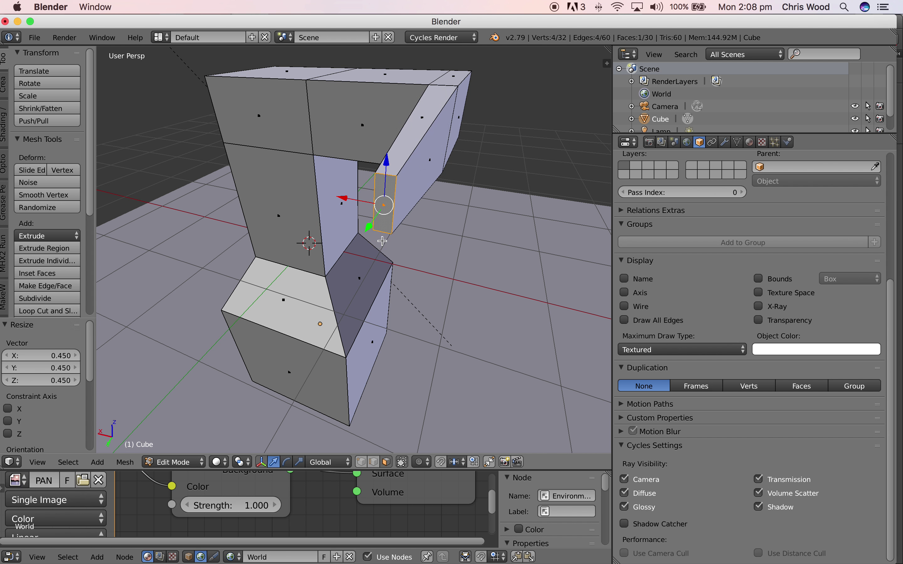
- Extrude the tapered arm's front face about 0.16 units further forward
key(e)
click(370, 261)
middle_drag(370, 260, 417, 226)
key(g)
- Extrude the inner side face of the arm's tip about 0.72 units sideways, then add two thin segments of about 0.03 units
click(562, 151)
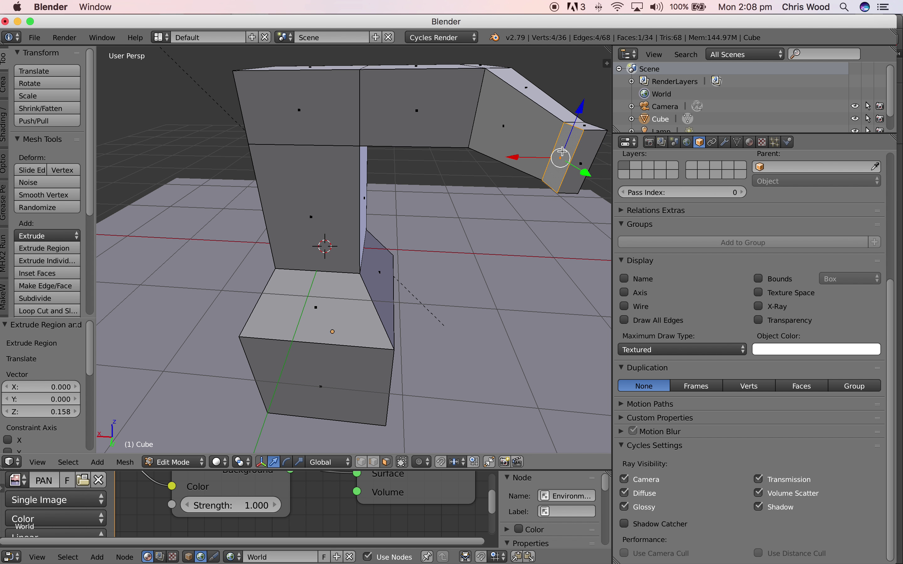
key(e)
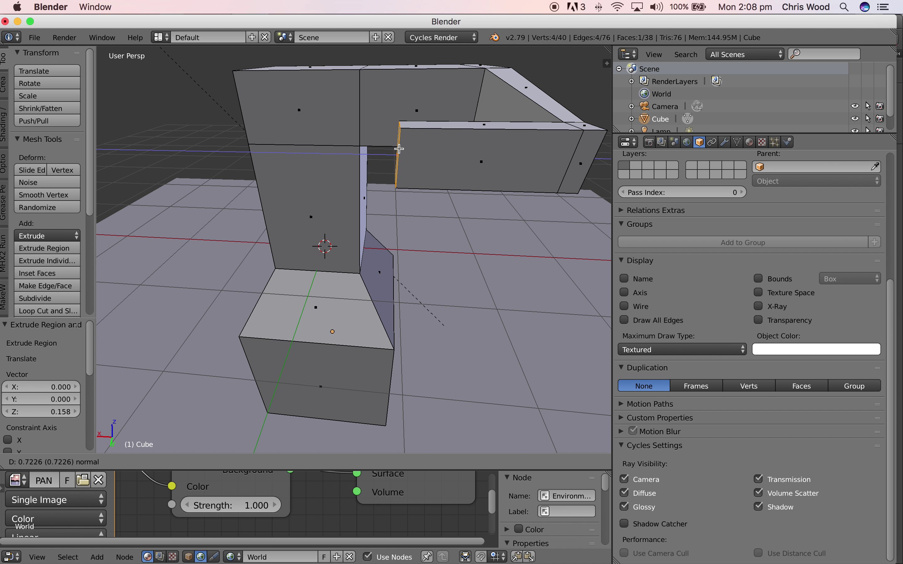
click(399, 149)
key(e)
click(392, 149)
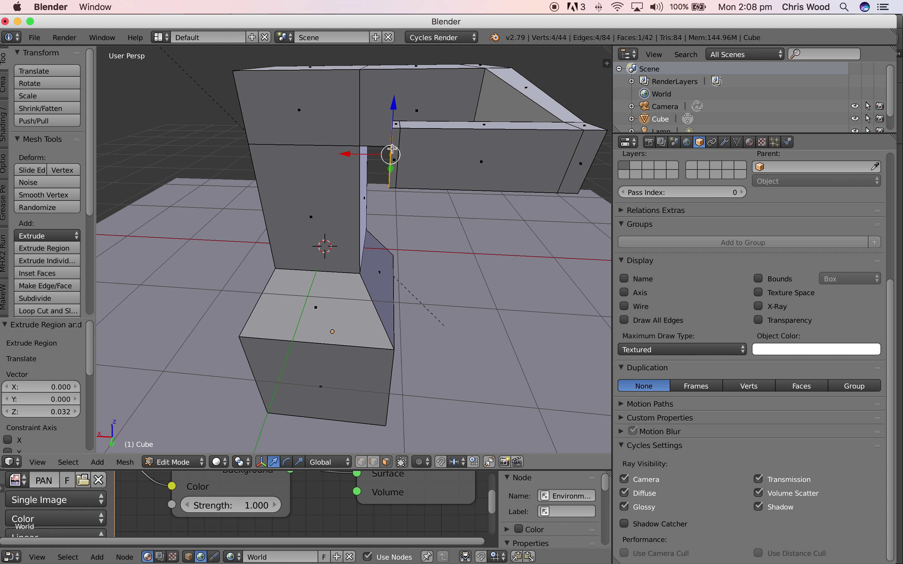
key(e)
click(390, 151)
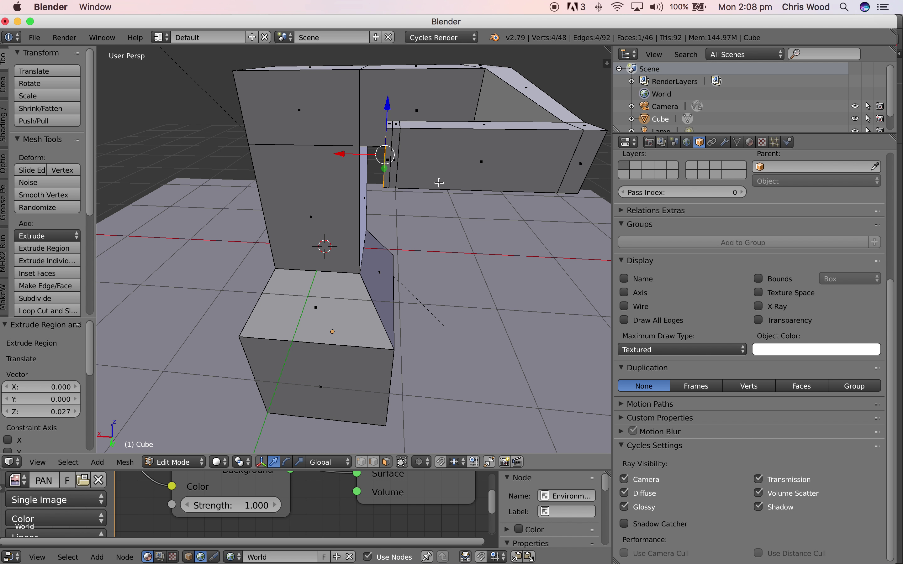
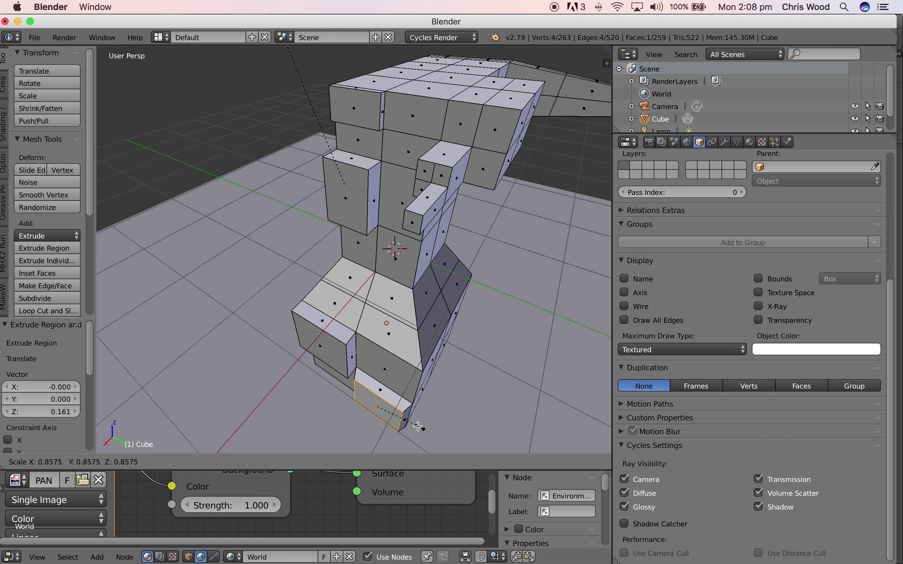
- Scale the extruded lower side face to about 0.45 and sink a top face about 0.11 units, with its floor scaled to 0.51
click(395, 392)
middle_drag(487, 323, 434, 333)
click(317, 149)
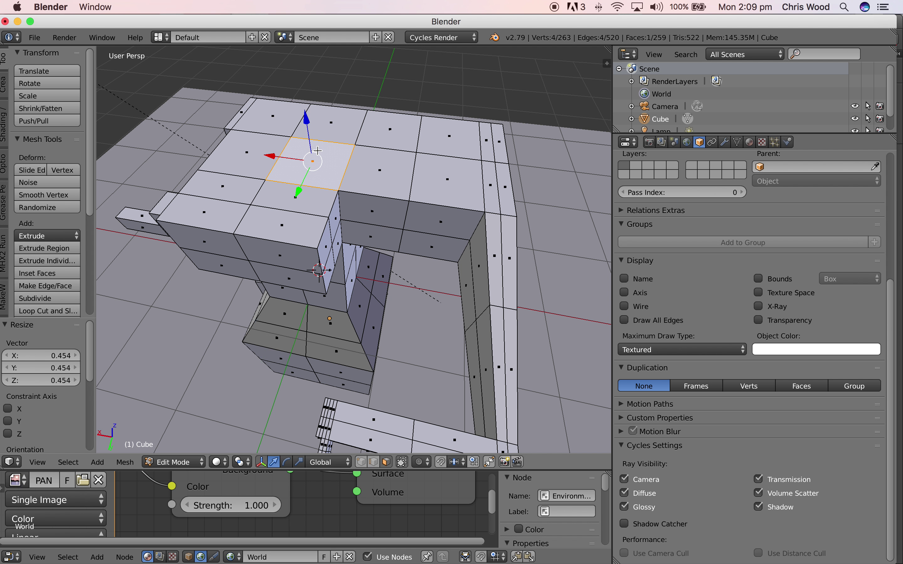
key(e)
click(317, 163)
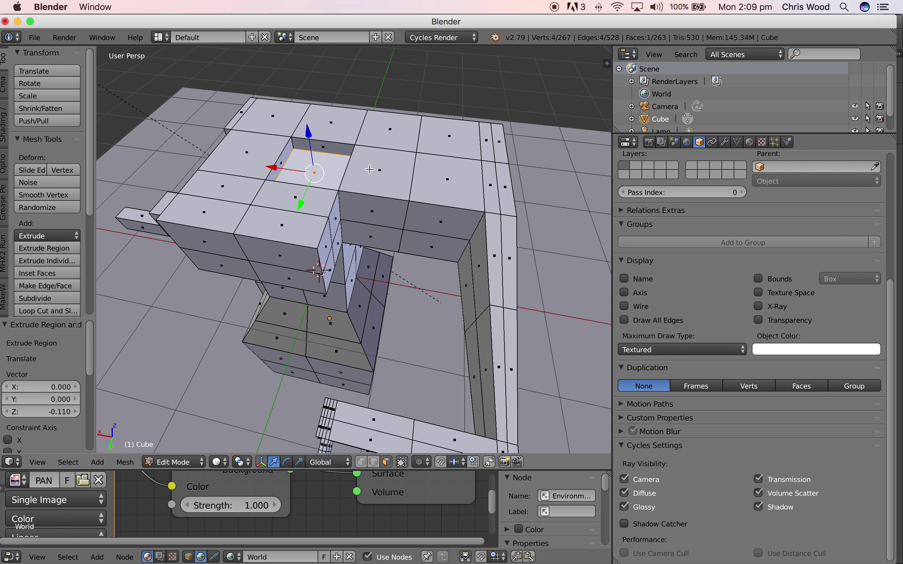
key(s)
click(344, 167)
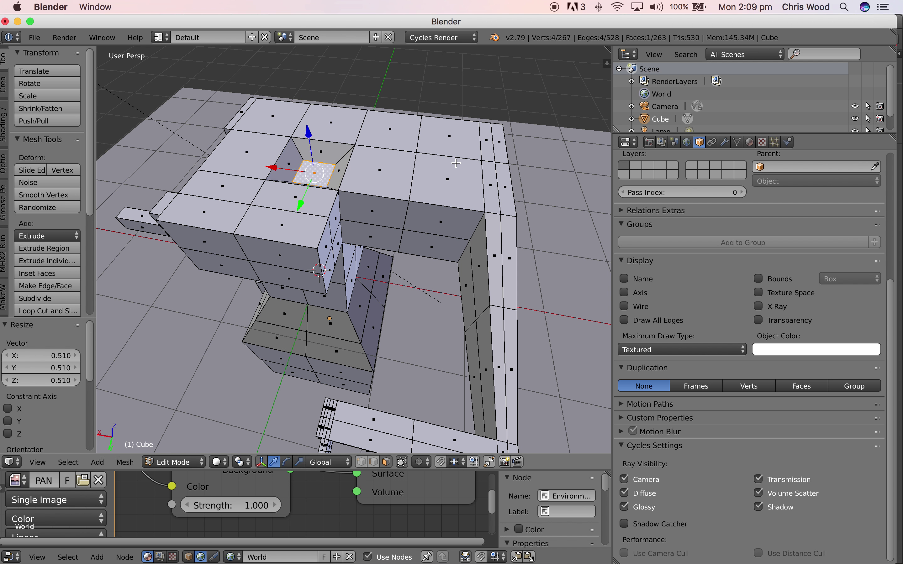
- Shrink a top face near the arm's corner to about 0.56 and extrude it 0.38 units up into a spike scaled to 0.16
click(455, 175)
key(s)
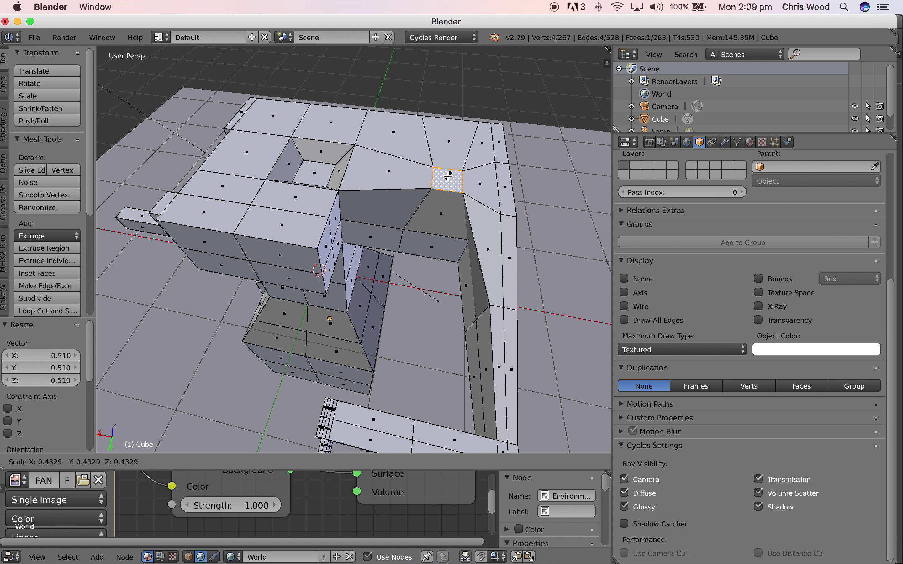
click(450, 177)
key(e)
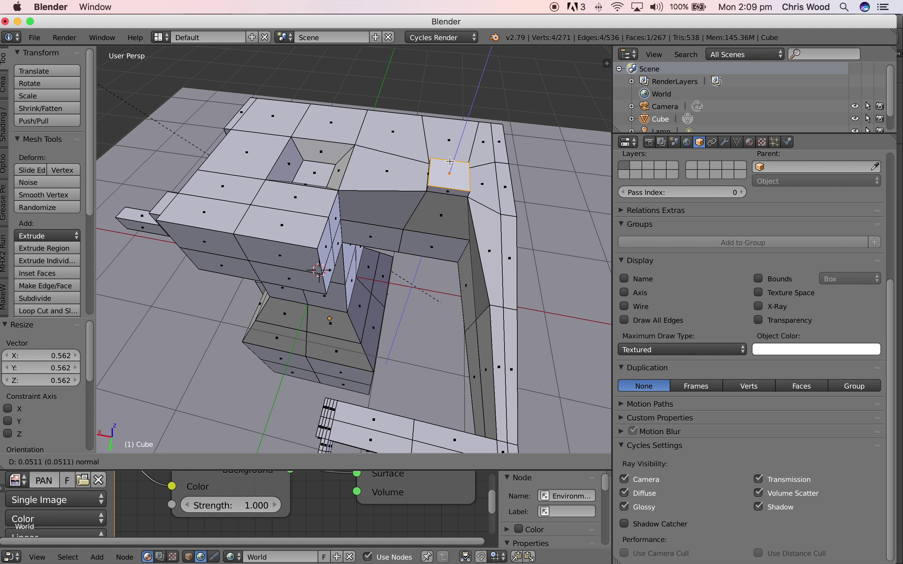
click(496, 156)
key(s)
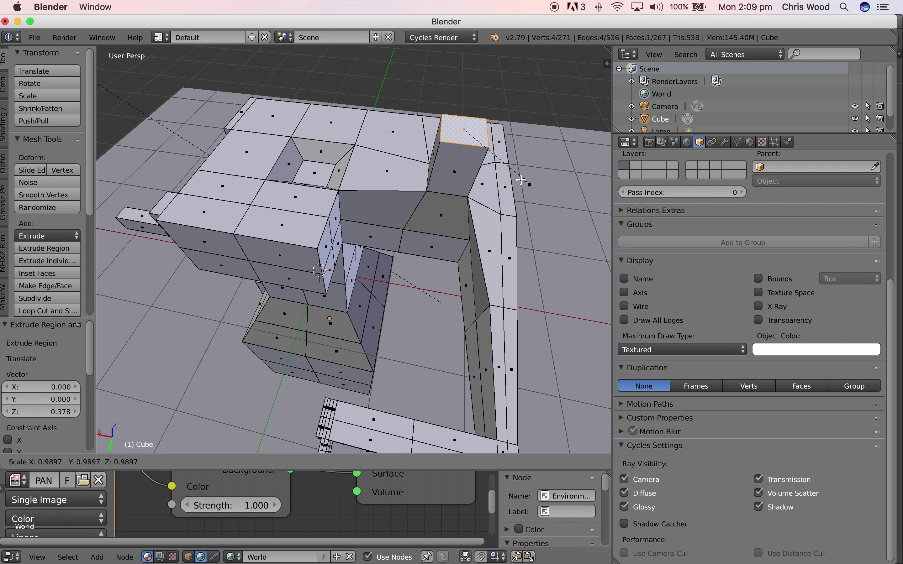
click(468, 141)
- Push a lower face of the neck inward about 0.12 units and scale the recessed face to about 0.38
middle_drag(467, 144, 361, 320)
right_click(255, 209)
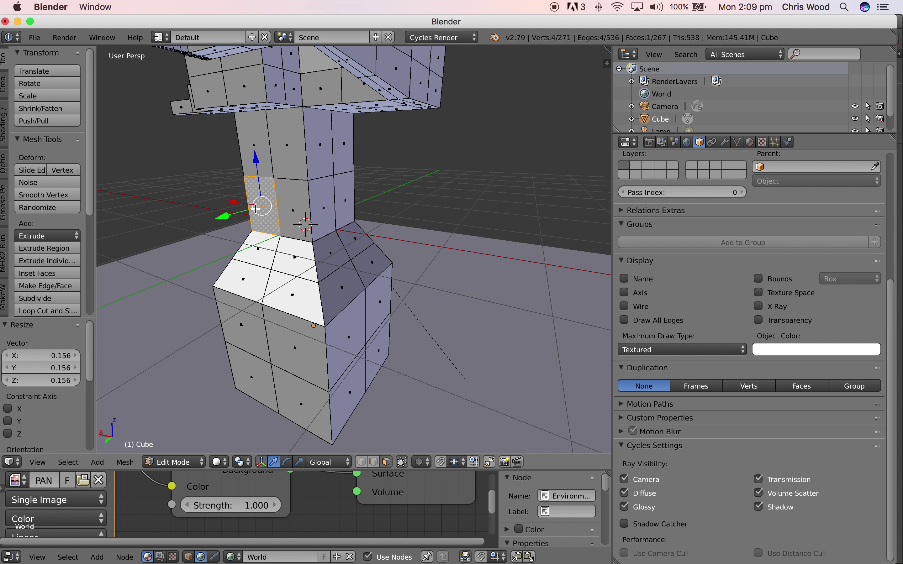
key(e)
click(275, 231)
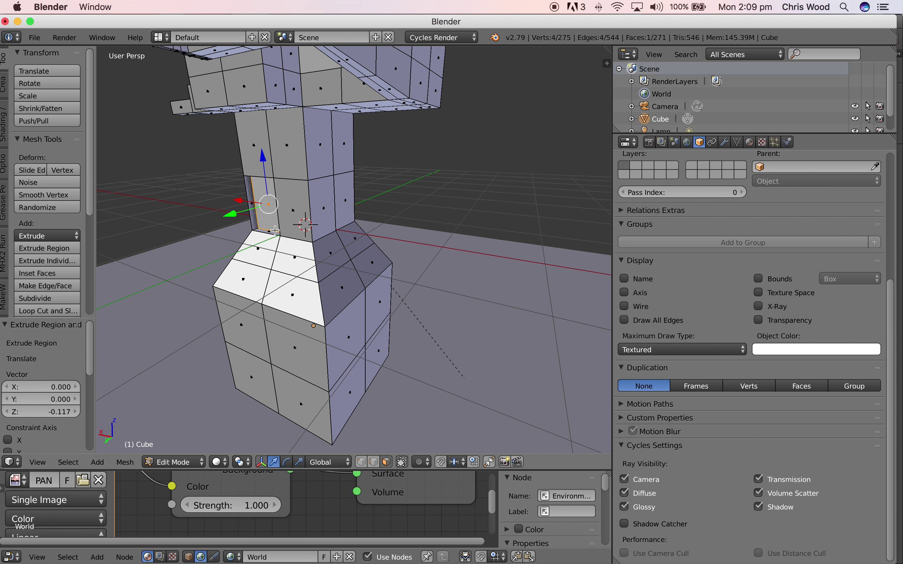
key(s)
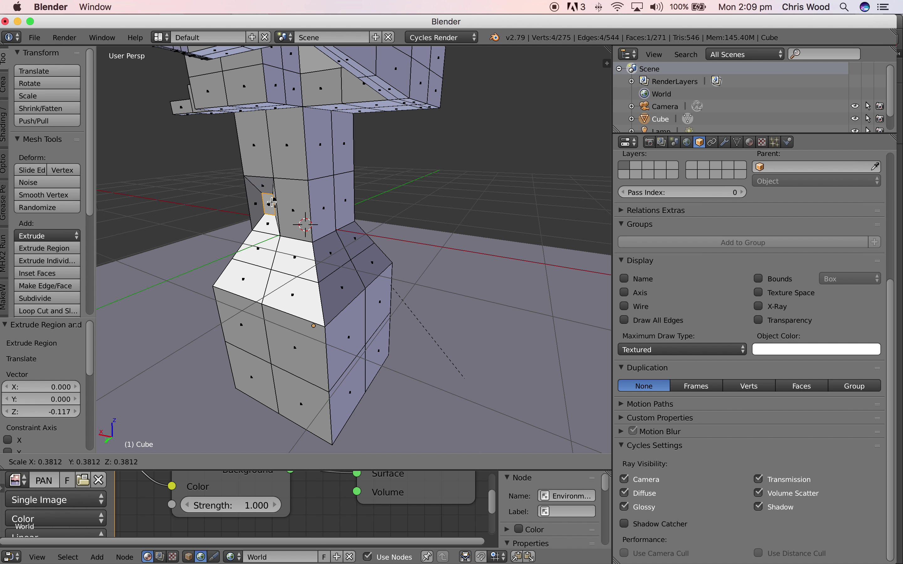
click(271, 202)
- Push an upper face of the base block inward about 0.22 units and scale the recessed face to about 0.61
right_click(294, 343)
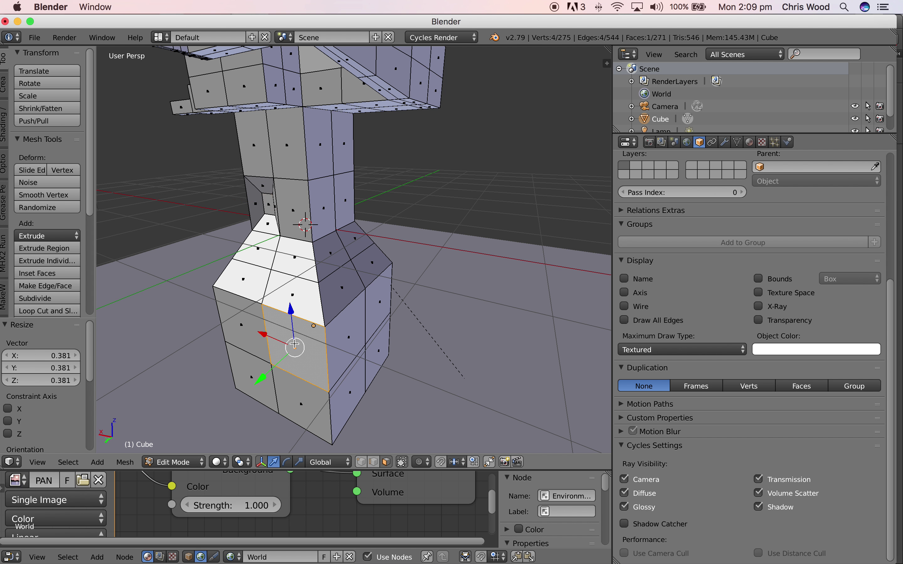
key(e)
click(306, 335)
key(s)
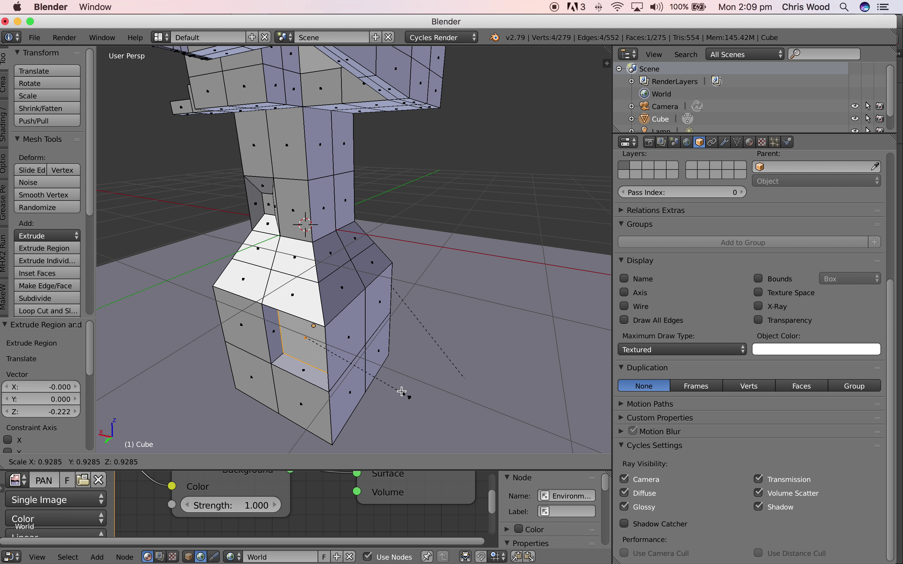
click(372, 377)
- Switch the viewport to Rendered shading and view the remodelled object against the photographed car park
middle_drag(231, 401, 252, 395)
scroll(261, 355, down, 5)
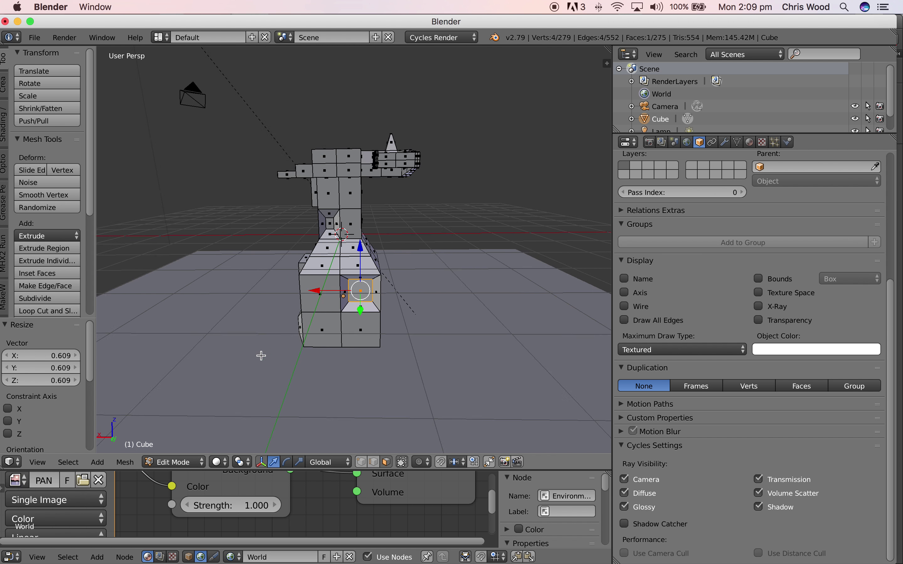
scroll(262, 355, up, 2)
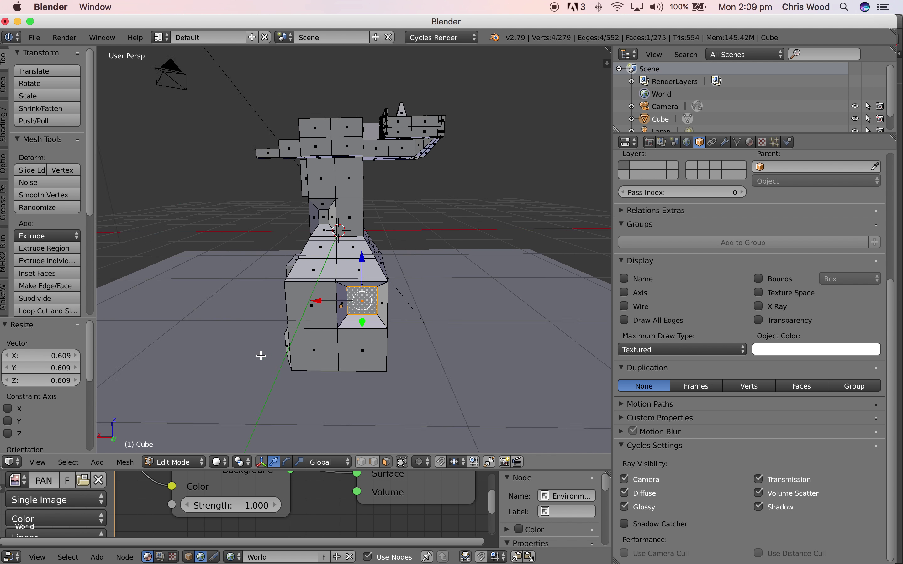
click(219, 462)
click(250, 378)
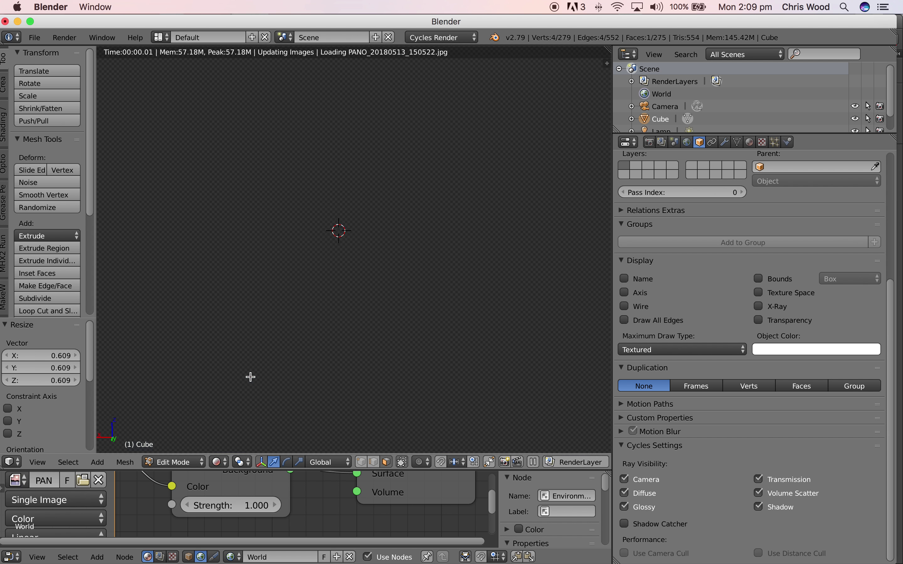
middle_drag(287, 378, 272, 378)
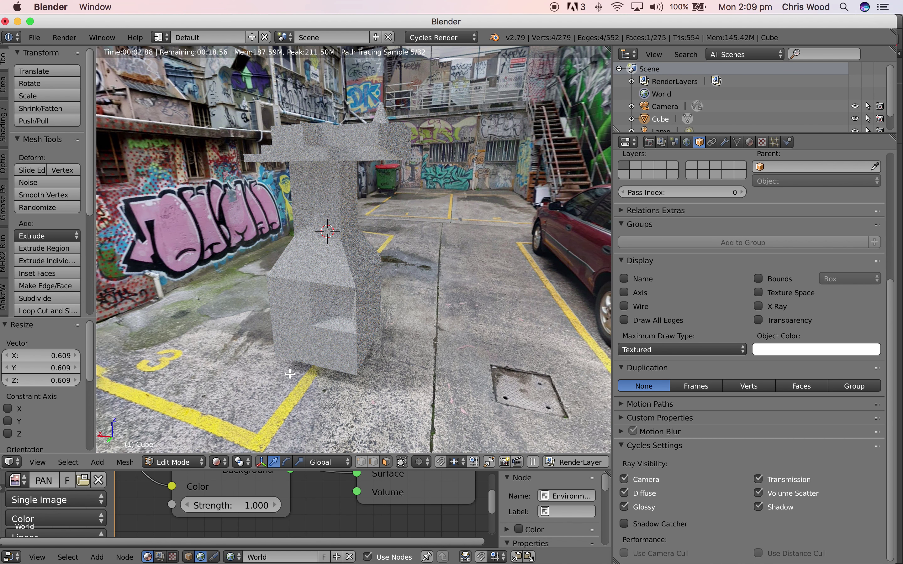
middle_drag(290, 374, 293, 374)
middle_drag(330, 310, 331, 322)
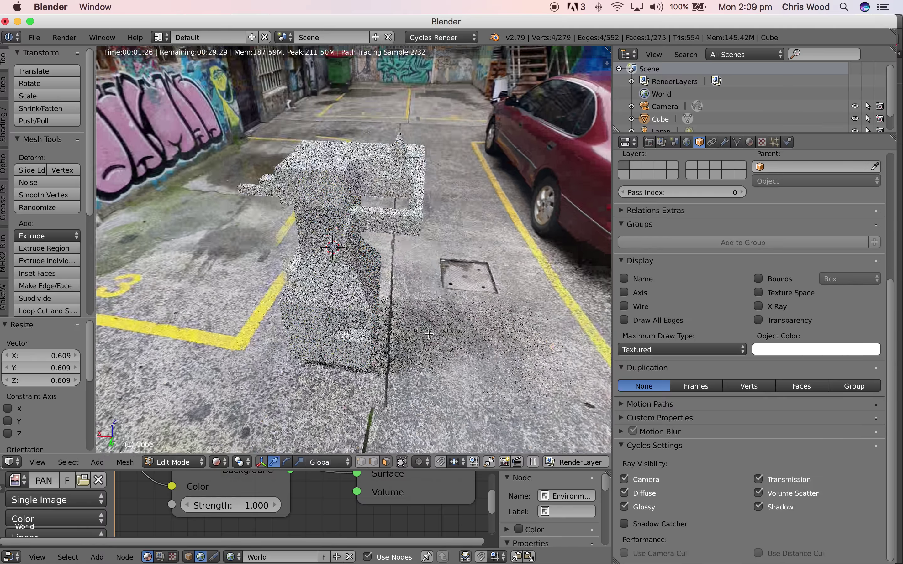
- Enable nodes for the object's material and set its surface shader to Glass BSDF
click(749, 141)
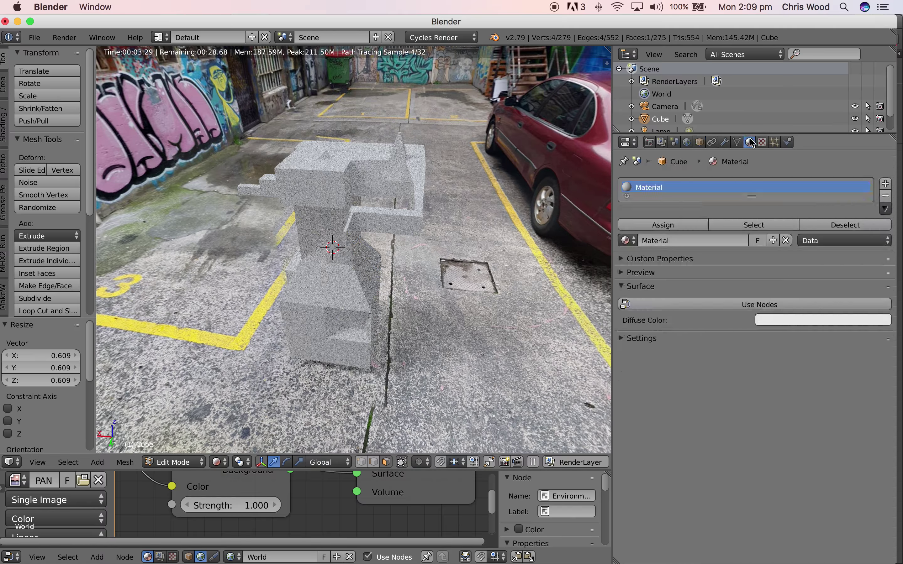
click(746, 305)
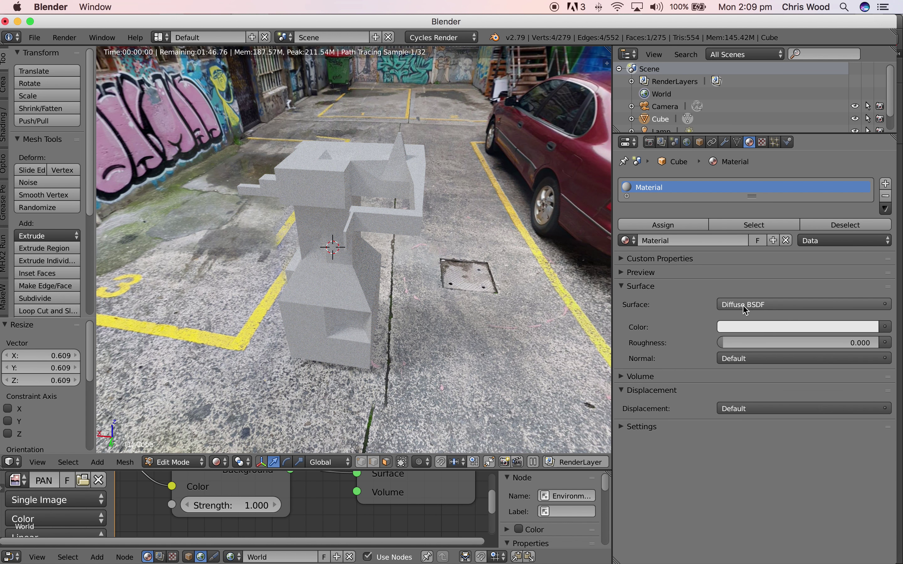
click(751, 307)
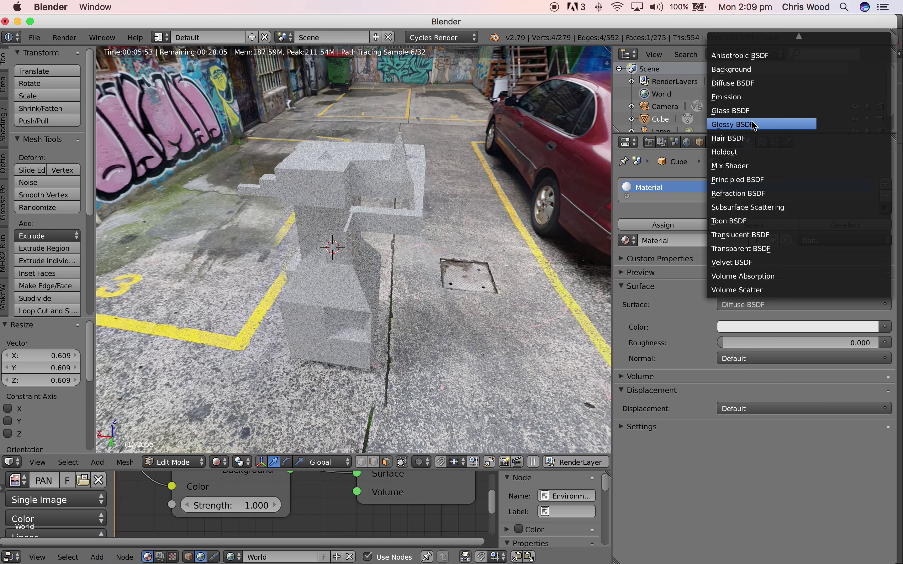
click(742, 111)
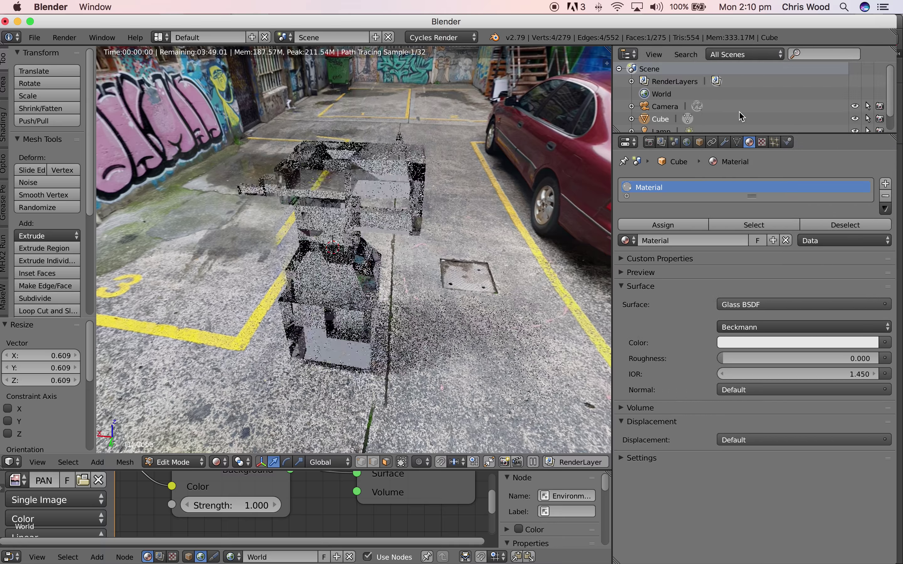
- Examine from several angles how the glass object renders against the panoramic background
scroll(471, 283, up, 10)
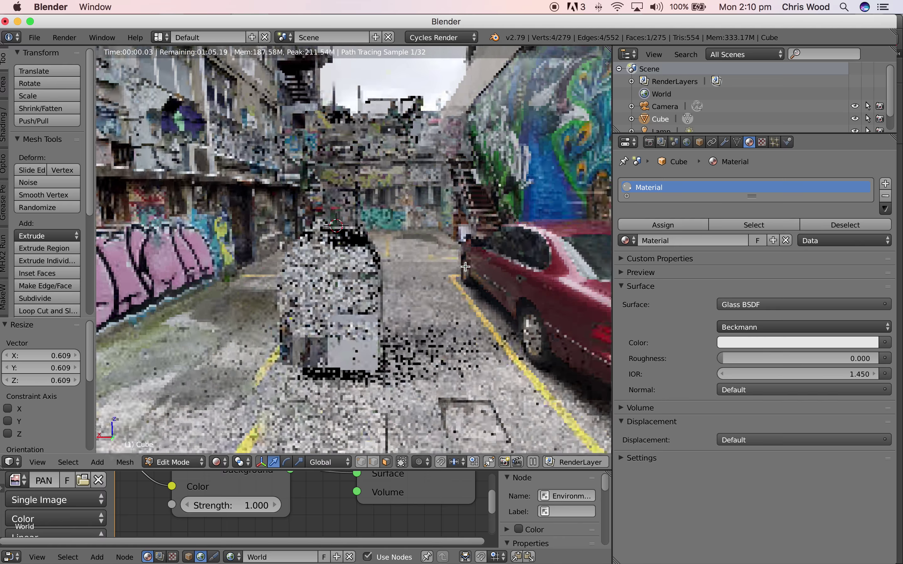
scroll(474, 265, right, 10)
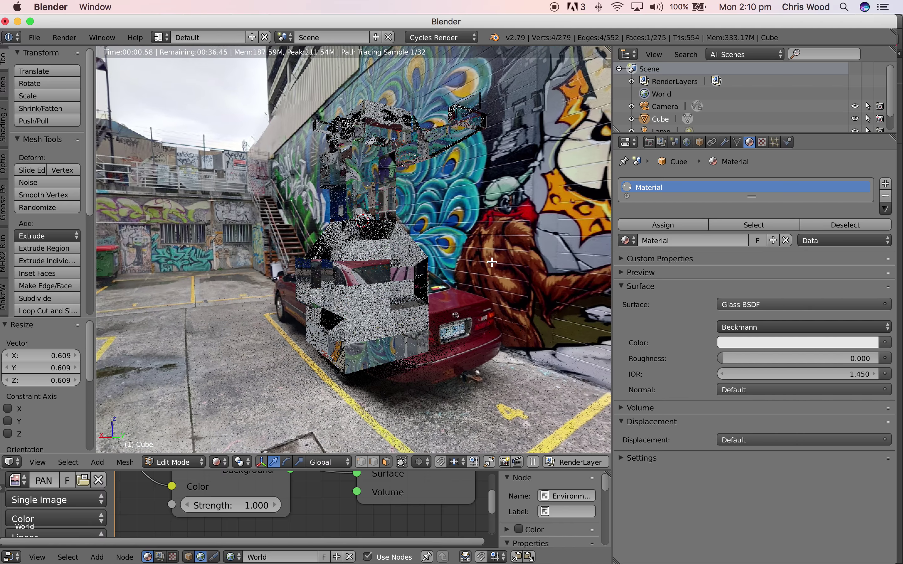
scroll(482, 264, up, 5)
scroll(481, 264, down, 5)
scroll(470, 269, left, 10)
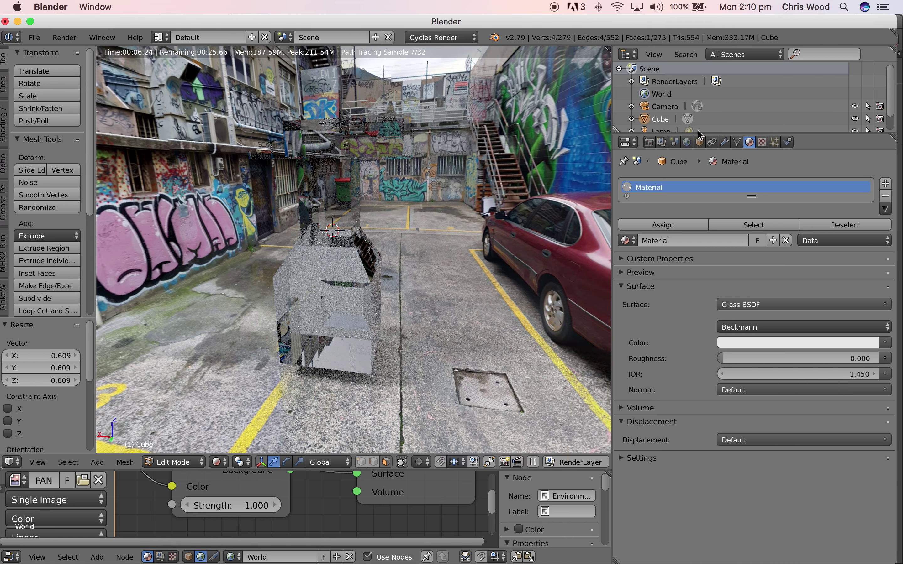
- Enlarge the outliner area and turn it into a second 3D View showing the whole object and ground plane
drag(701, 133, 687, 242)
click(629, 55)
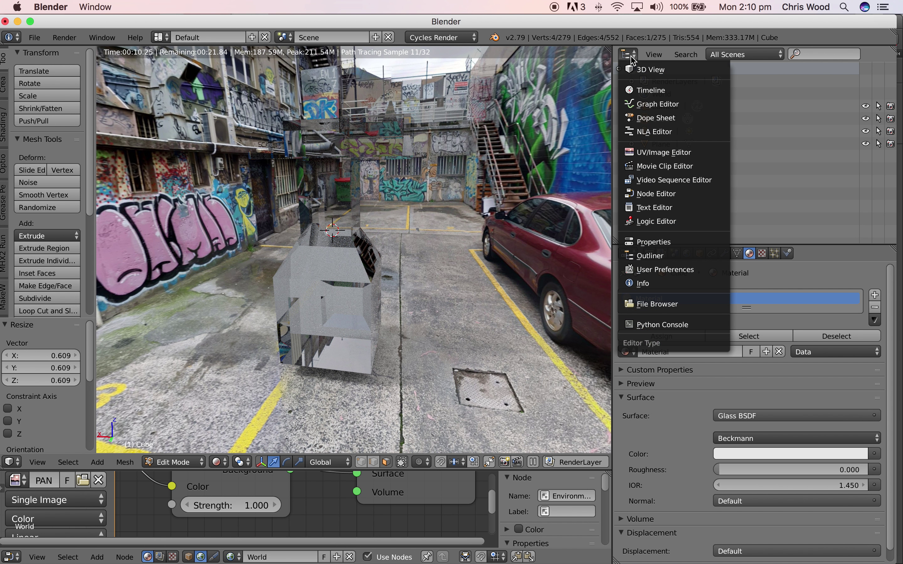
click(651, 70)
middle_drag(728, 194, 743, 161)
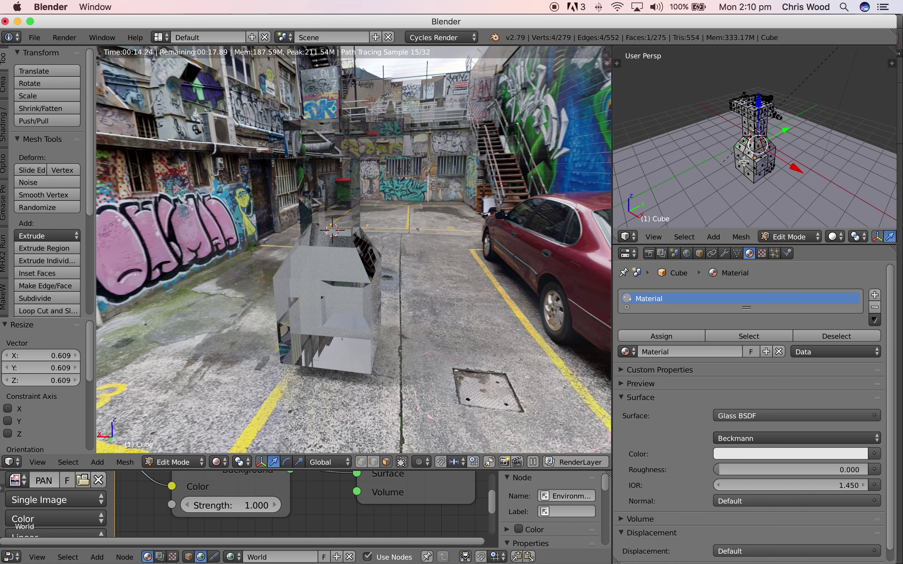
- Switch to Object Mode and move the remodelled object down about 0.355 along the Z axis
click(797, 237)
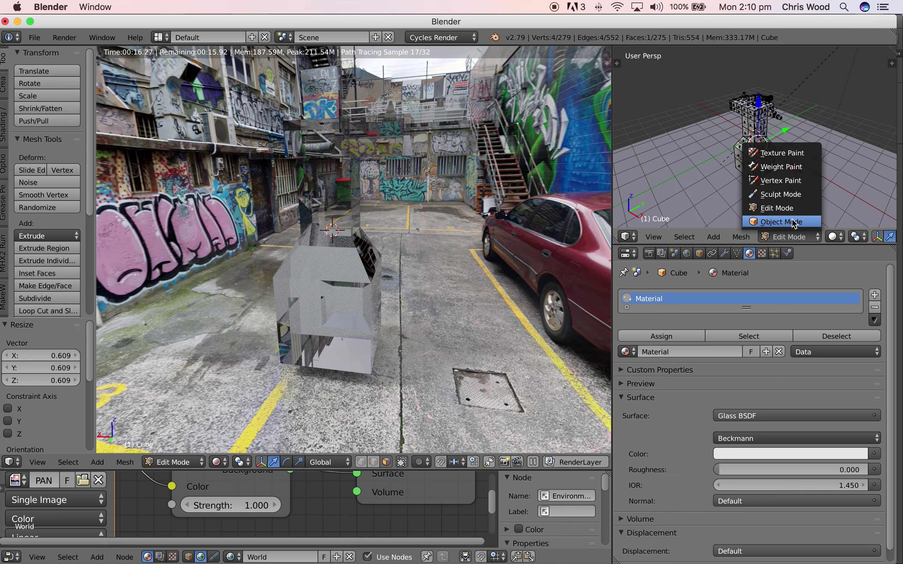
click(794, 222)
key(g)
key(z)
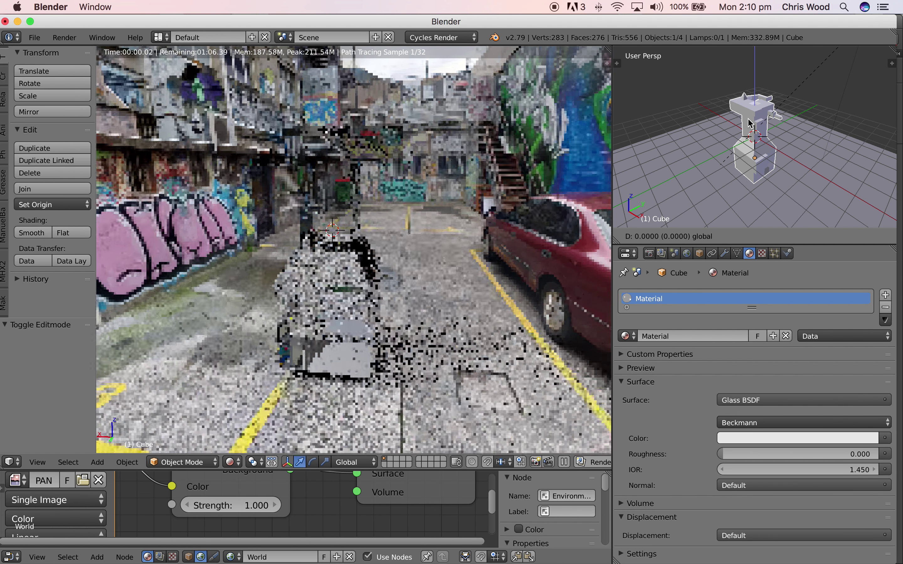
click(752, 128)
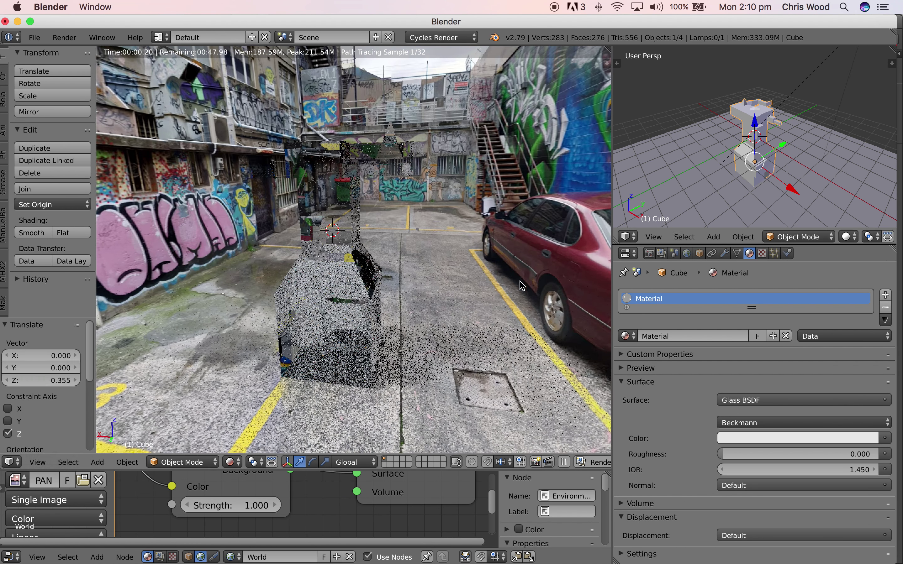
- Colour the object's glass material bright green and change its surface shader to Glossy BSDF
click(754, 439)
drag(797, 317, 780, 302)
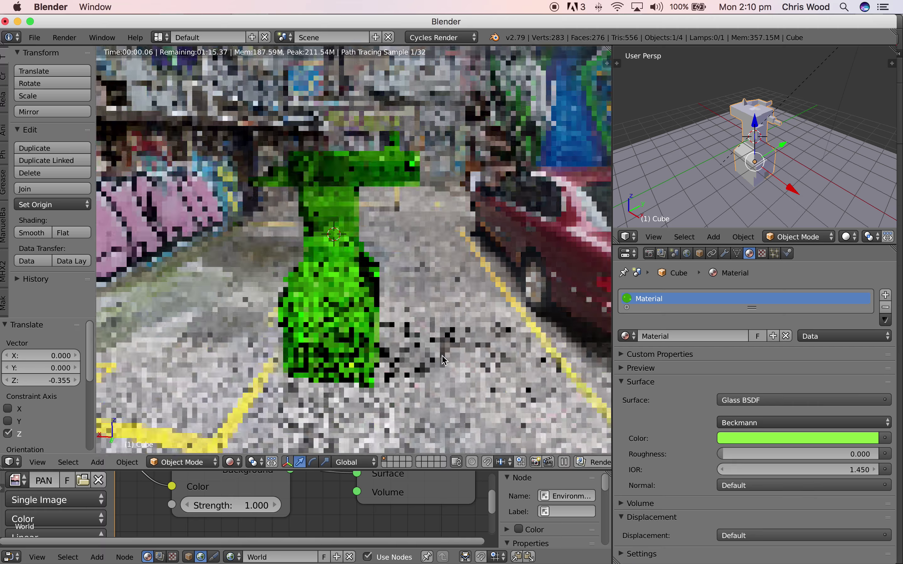
click(751, 400)
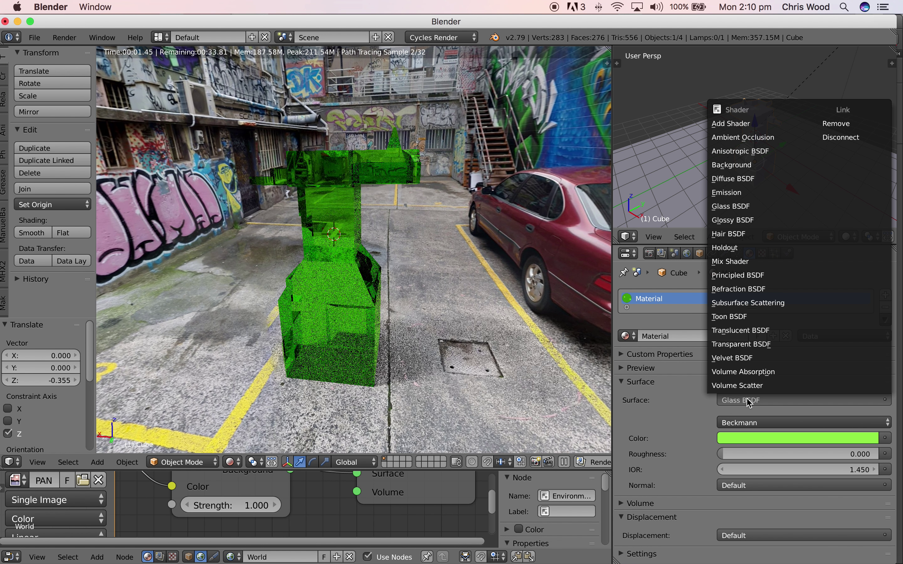
click(764, 220)
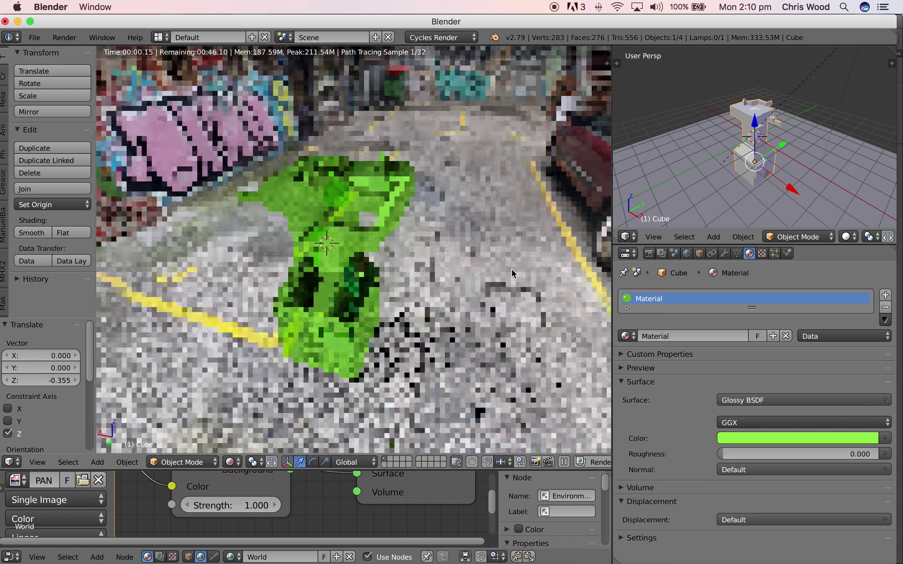
middle_drag(514, 274, 518, 275)
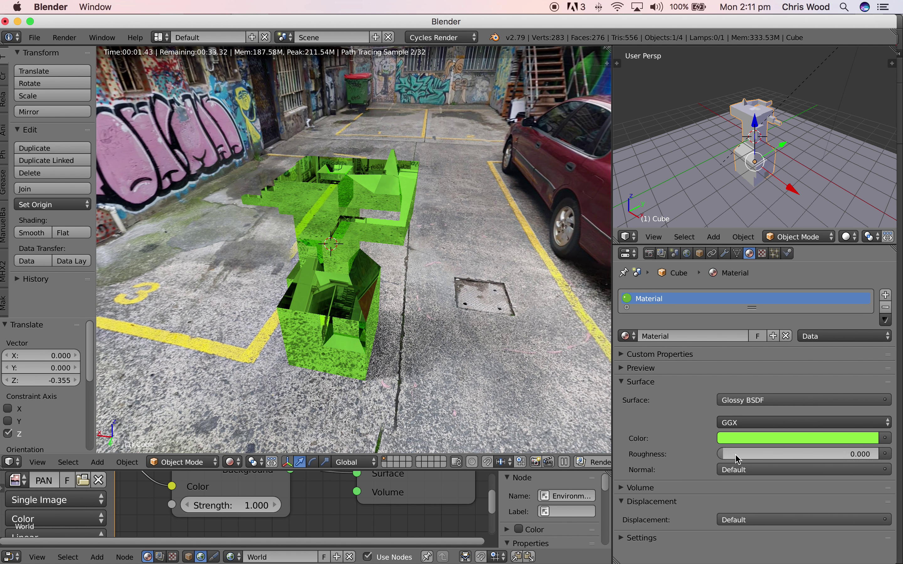
- Try a roughness of 0.112 on the glossy green material, and settle on 0.056
drag(726, 455, 744, 455)
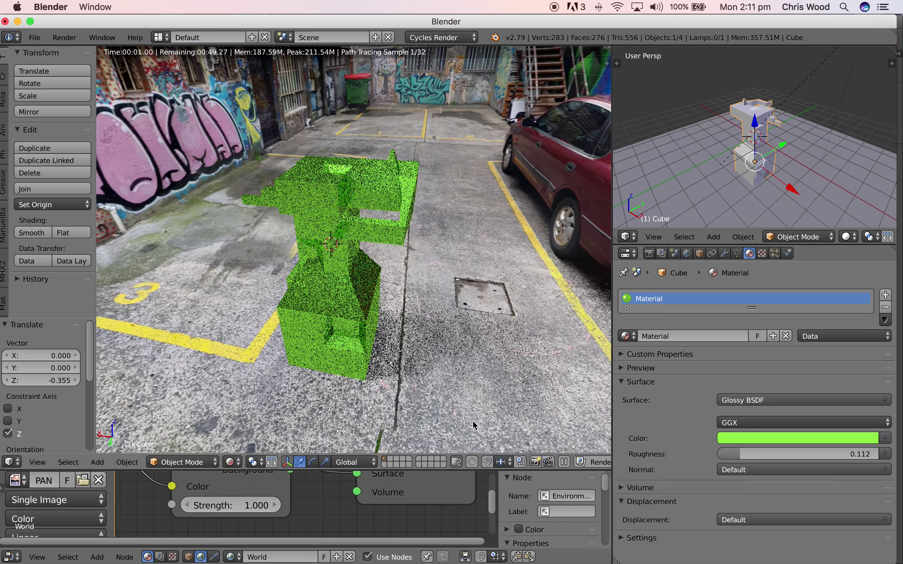
middle_drag(381, 352, 421, 347)
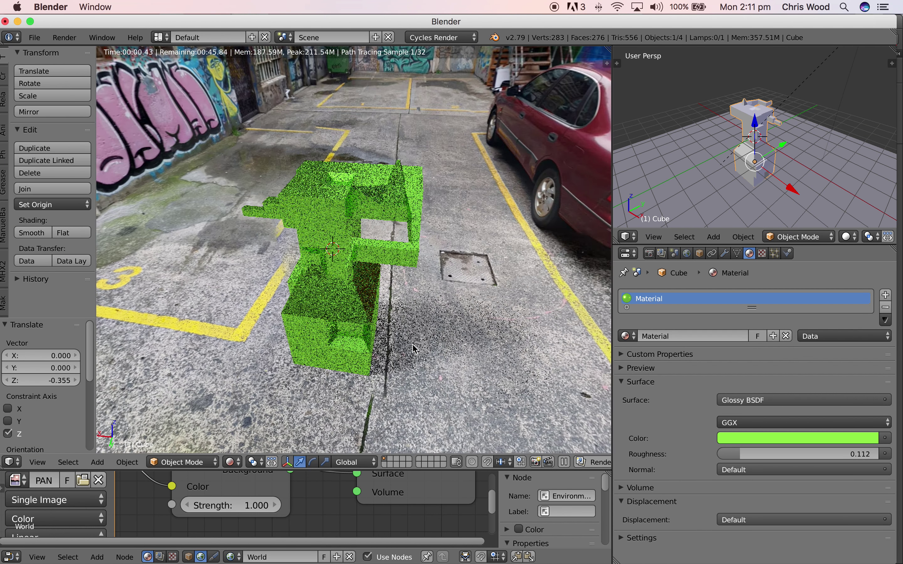
drag(740, 454, 731, 454)
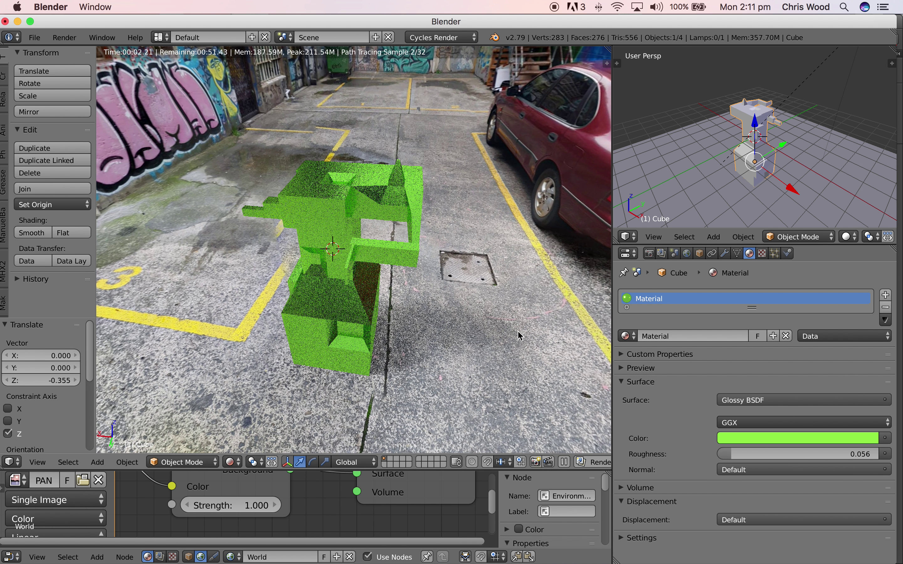
- Switch the main viewport to Material shading and view the green object from above
right_click(333, 225)
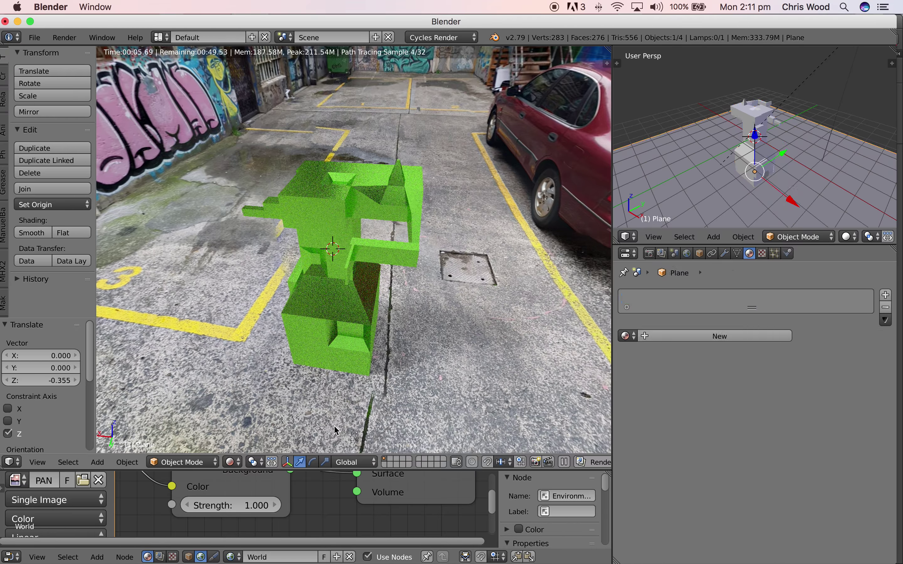
click(233, 462)
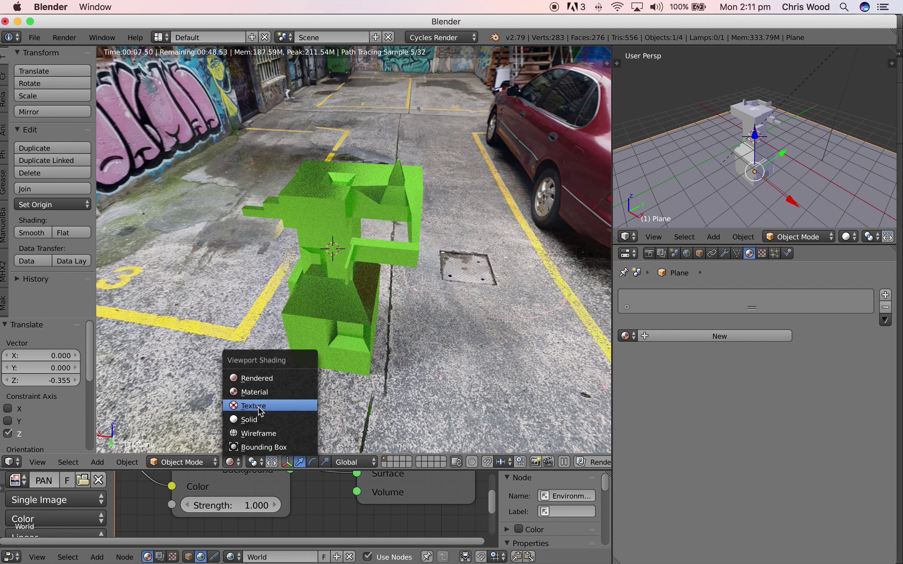
click(258, 391)
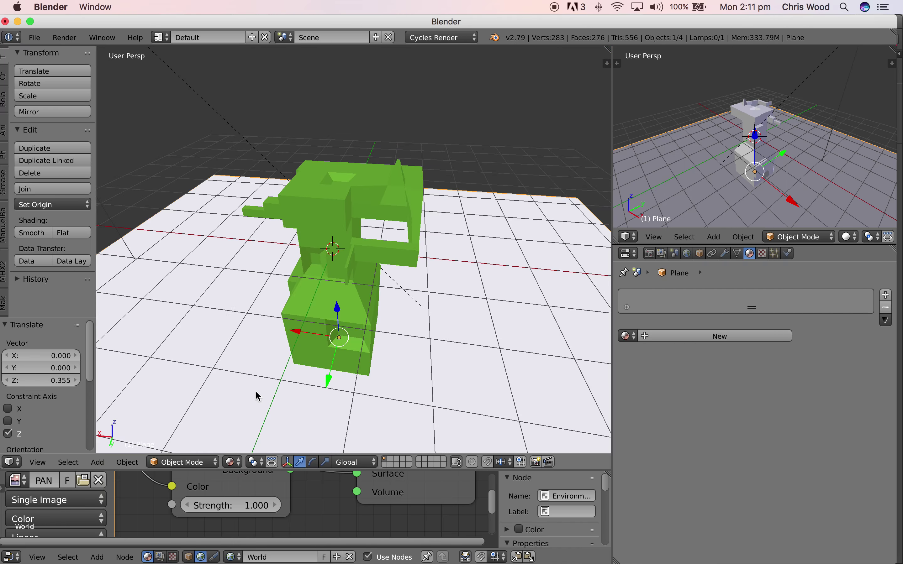
middle_drag(353, 254, 326, 353)
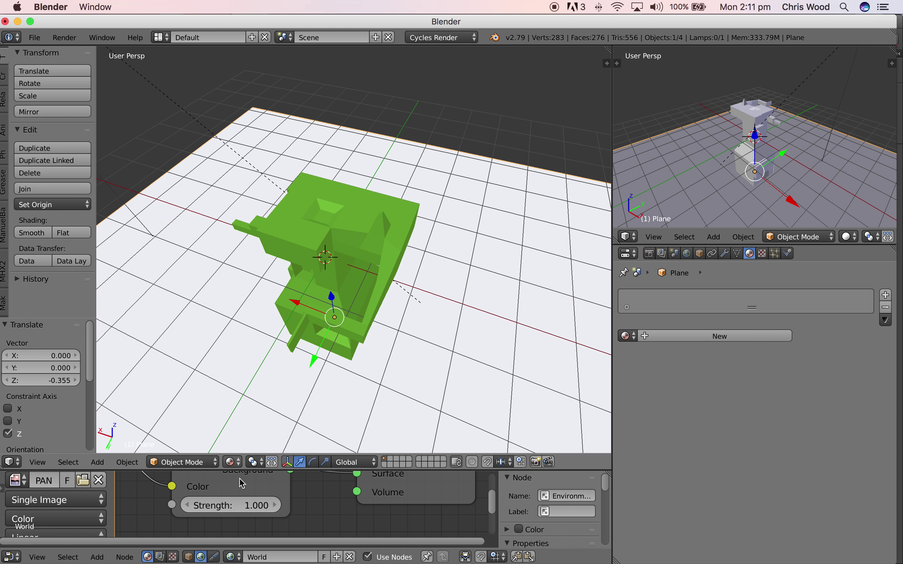
- Enter Edit Mode on the green object and select six scattered faces on its upper part and sloping shoulder
right_click(316, 251)
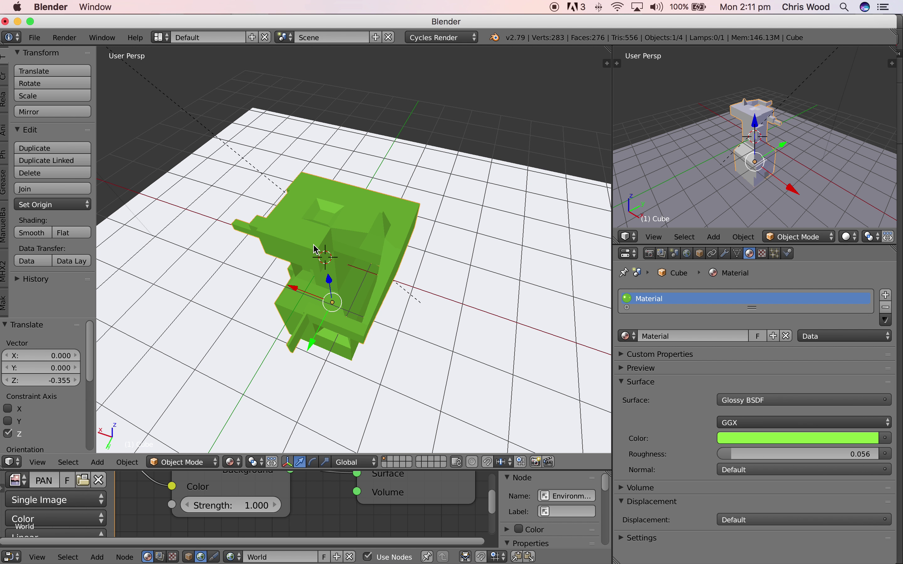
key(Tab)
right_click(307, 240)
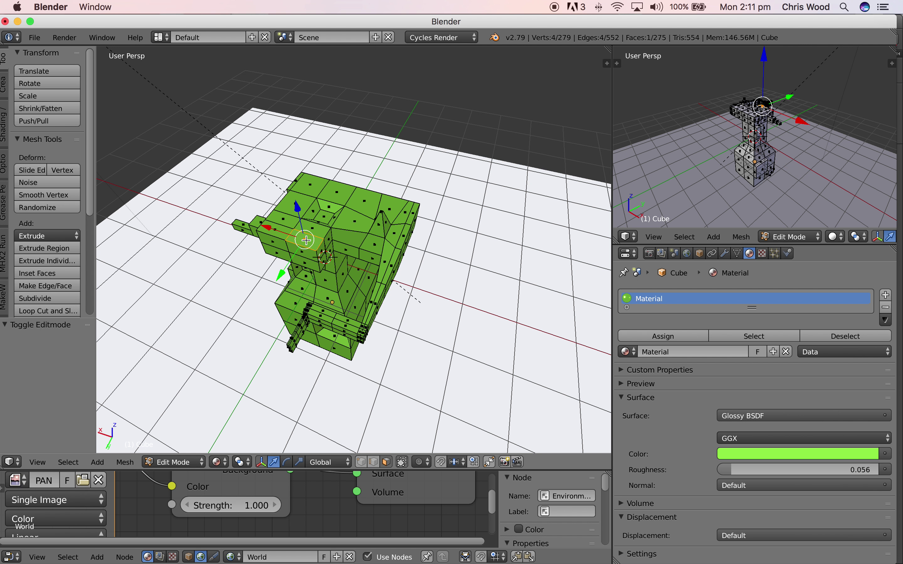
shift+right_click(327, 217)
shift+right_click(270, 231)
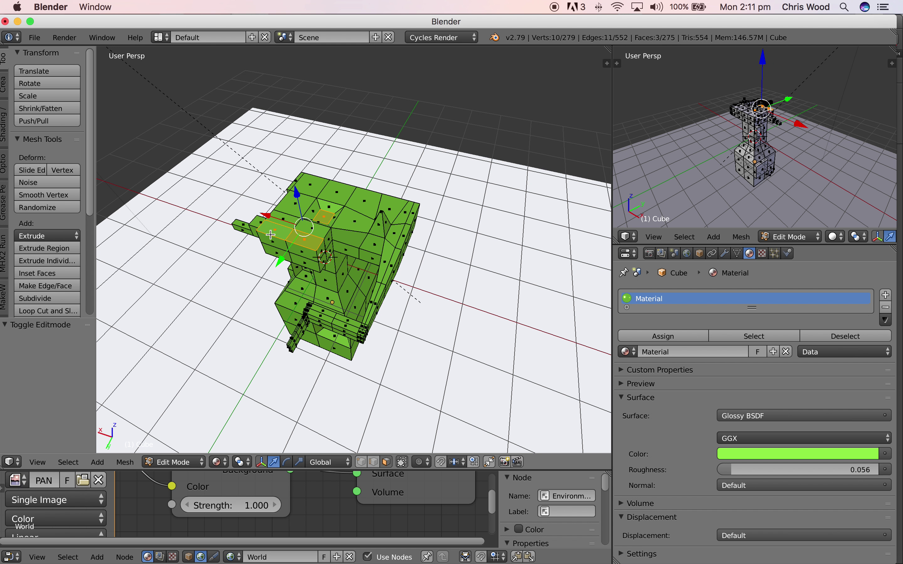
shift+right_click(328, 302)
shift+right_click(353, 292)
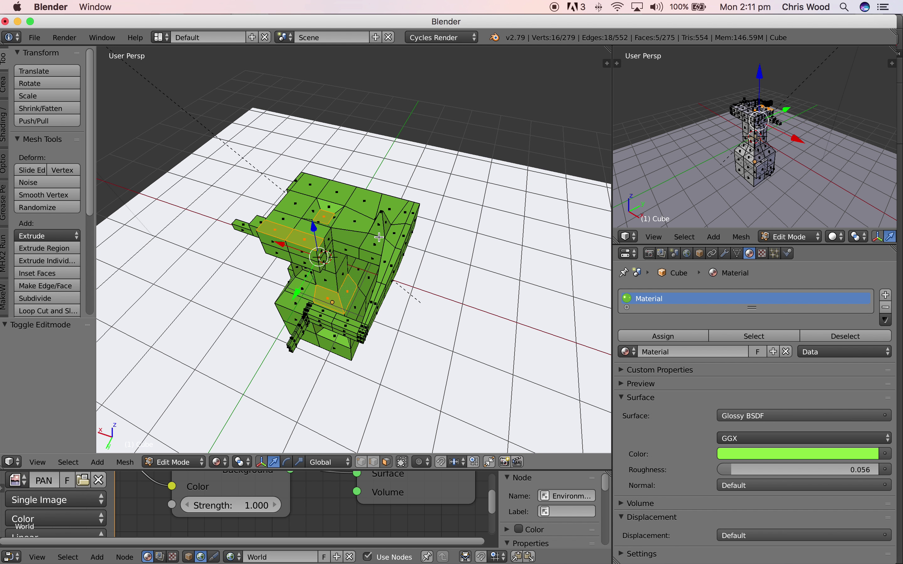
shift+right_click(398, 213)
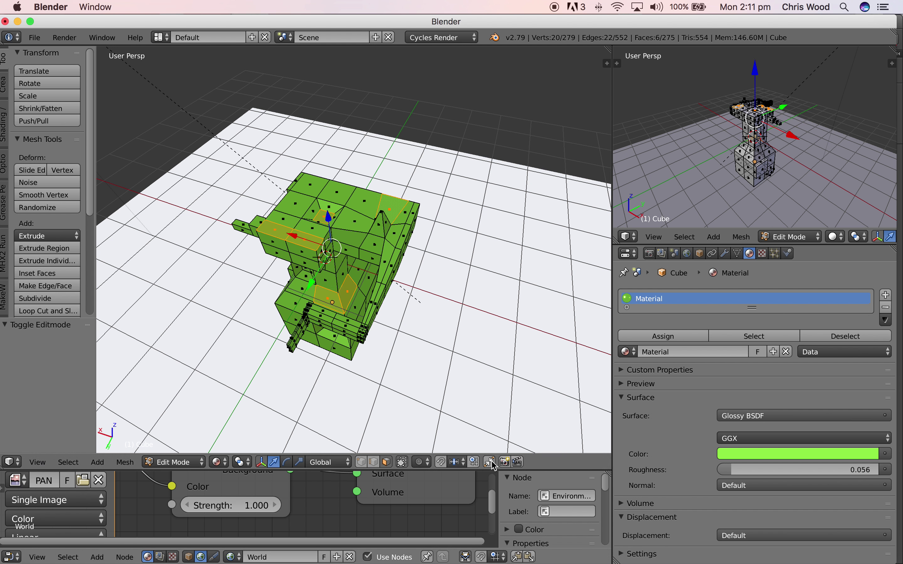
- Extend the selection with one lower side face of the base and four side faces of the upper arm
middle_drag(487, 356, 436, 337)
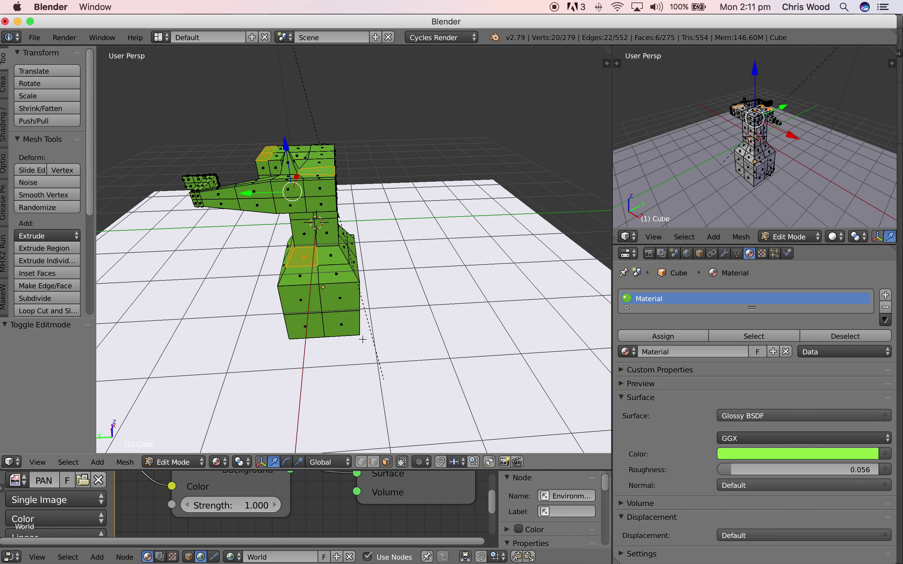
shift+right_click(351, 328)
shift+right_click(260, 192)
shift+right_click(290, 204)
shift+right_click(319, 189)
shift+right_click(328, 203)
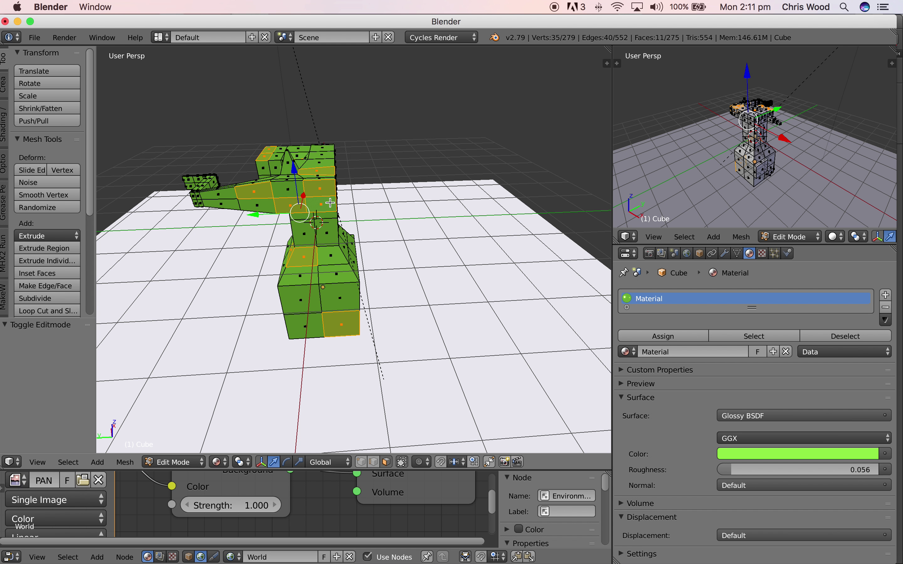
- Create a magenta material in a second slot and assign it to the selected faces
click(887, 295)
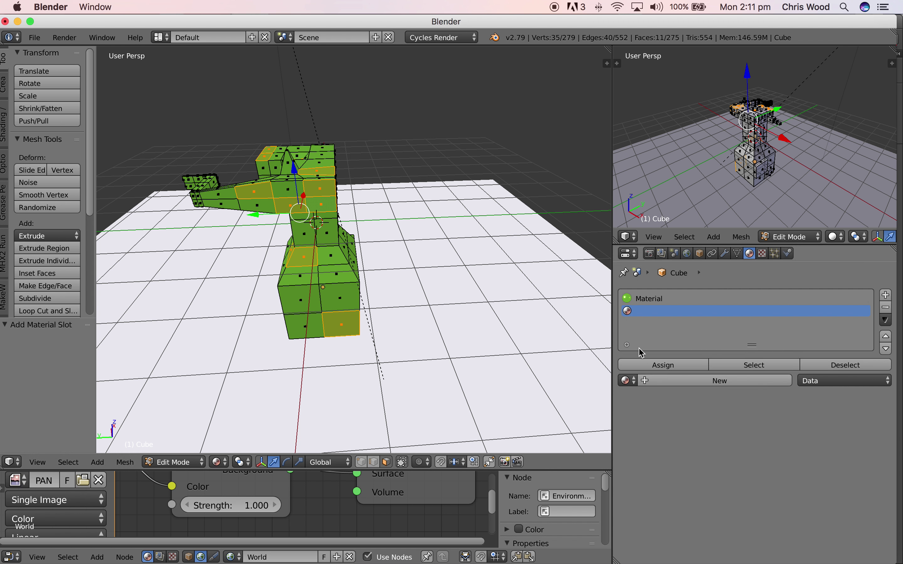
click(687, 381)
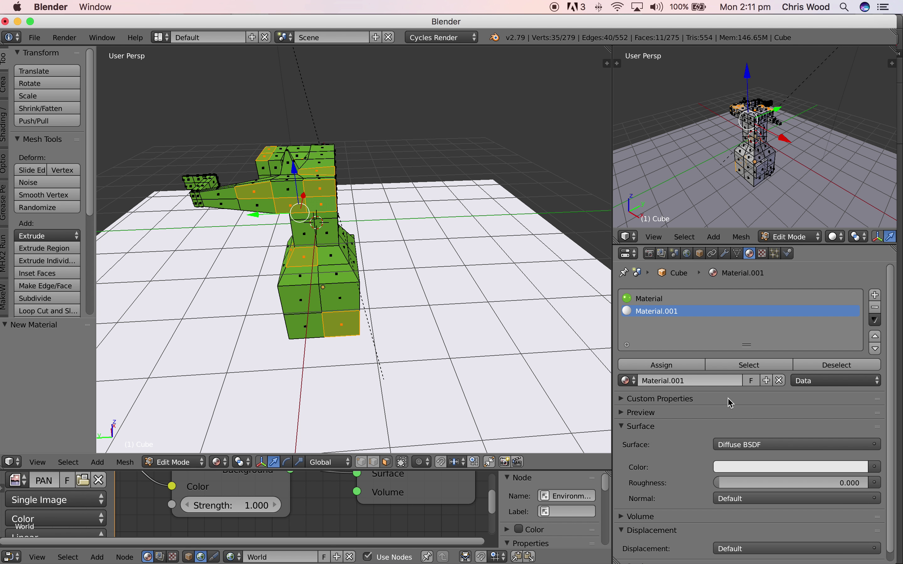
click(744, 466)
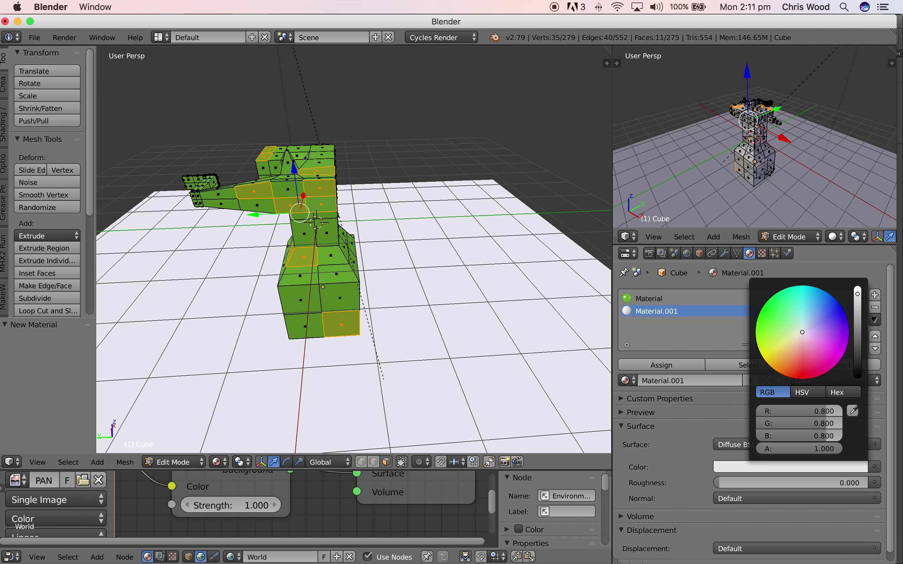
drag(799, 424, 773, 423)
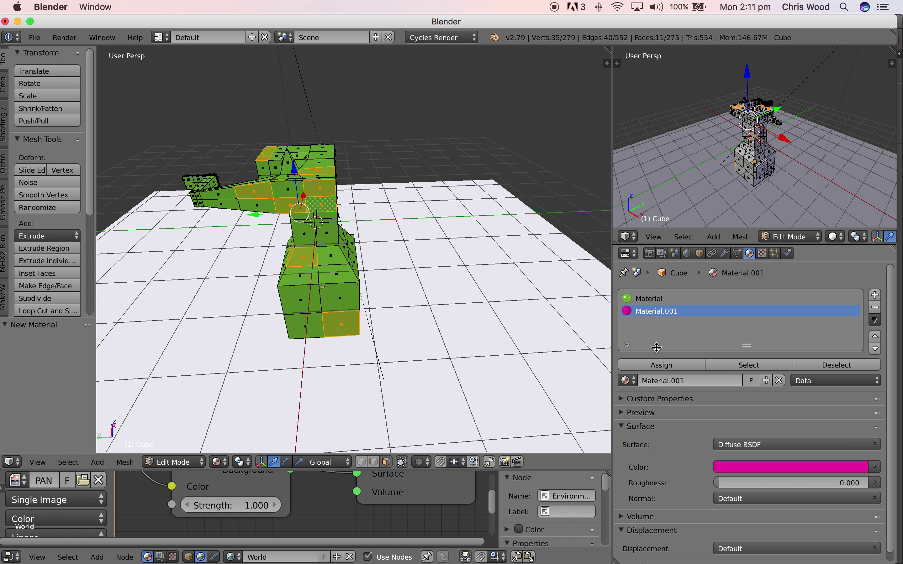
click(648, 366)
middle_drag(314, 308, 305, 355)
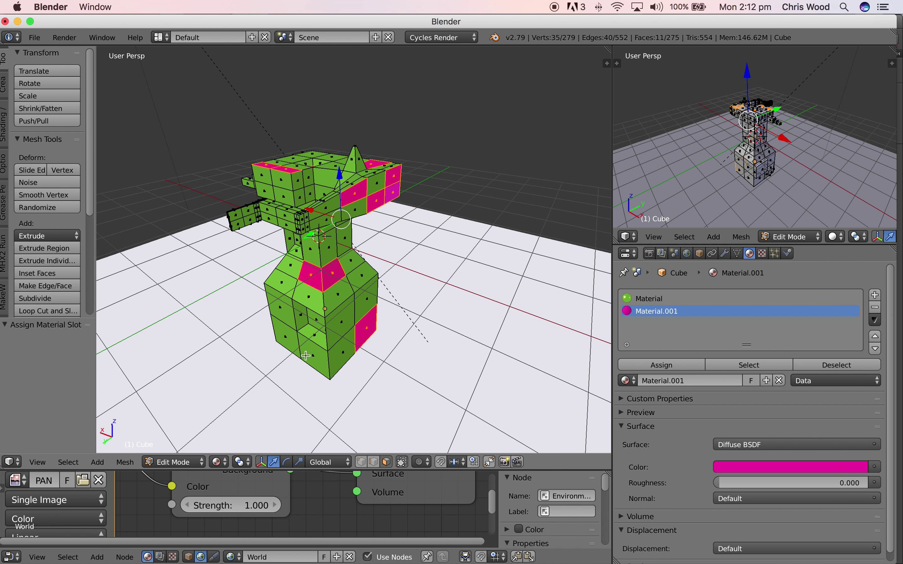
- Switch the main viewport to Rendered shading and view the green and magenta object against the car park
click(219, 462)
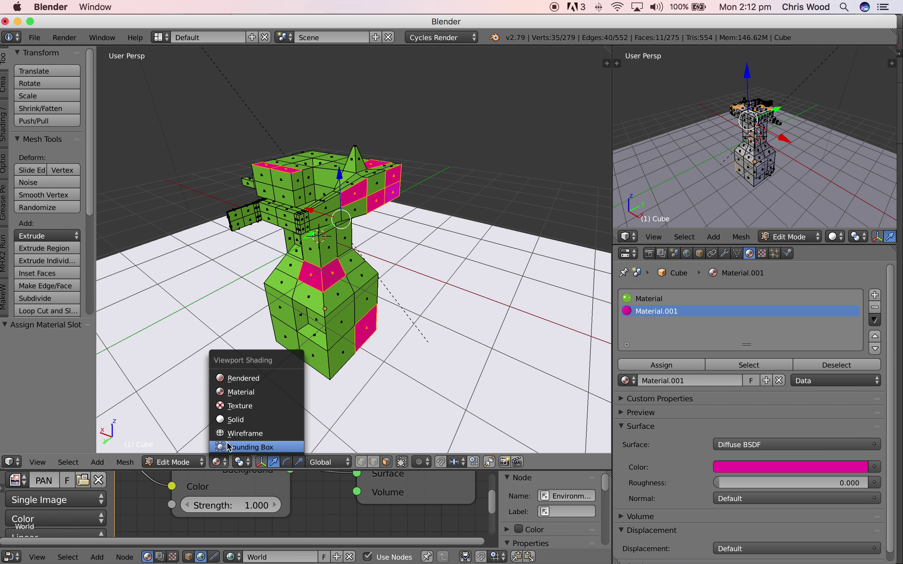
click(235, 378)
middle_drag(344, 396, 414, 392)
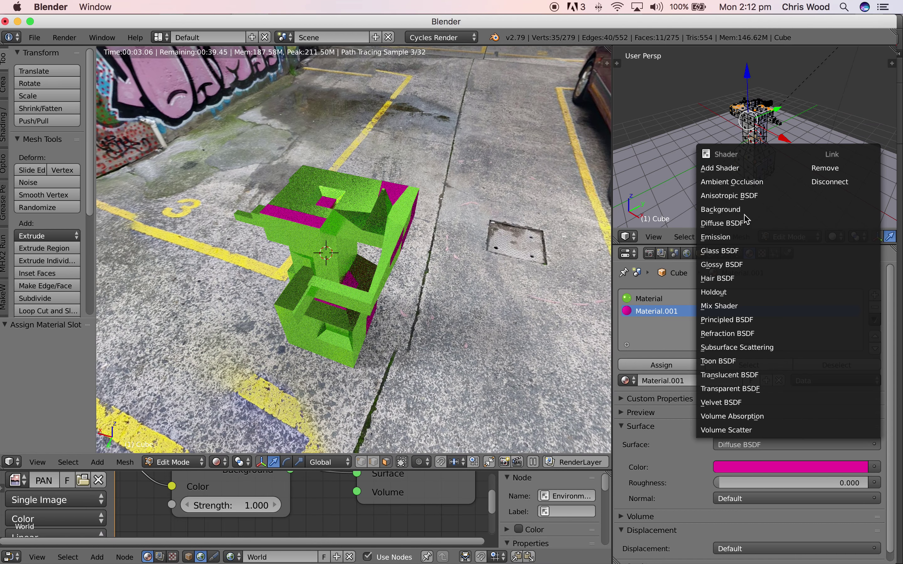
- Set the magenta material's surface shader to Glass BSDF and view the result from another angle
click(735, 253)
middle_drag(429, 322, 399, 354)
middle_drag(255, 373, 305, 386)
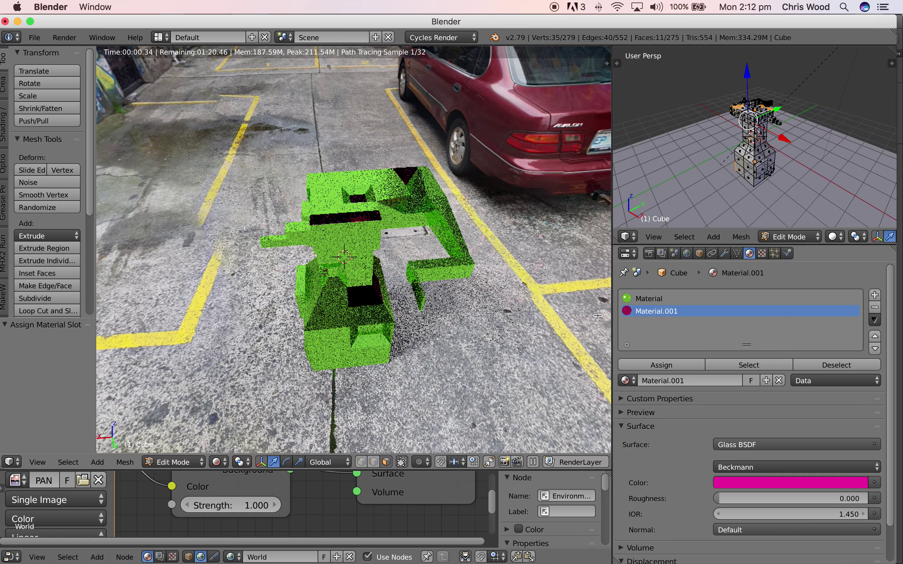
- Set the green material's surface shader to Glass BSDF and lighten its colour to near white
click(669, 300)
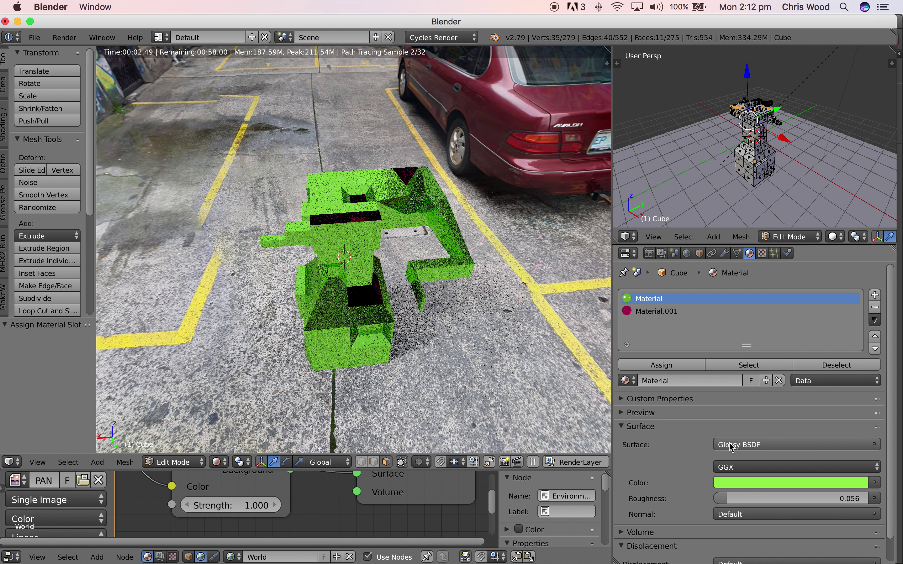
click(732, 446)
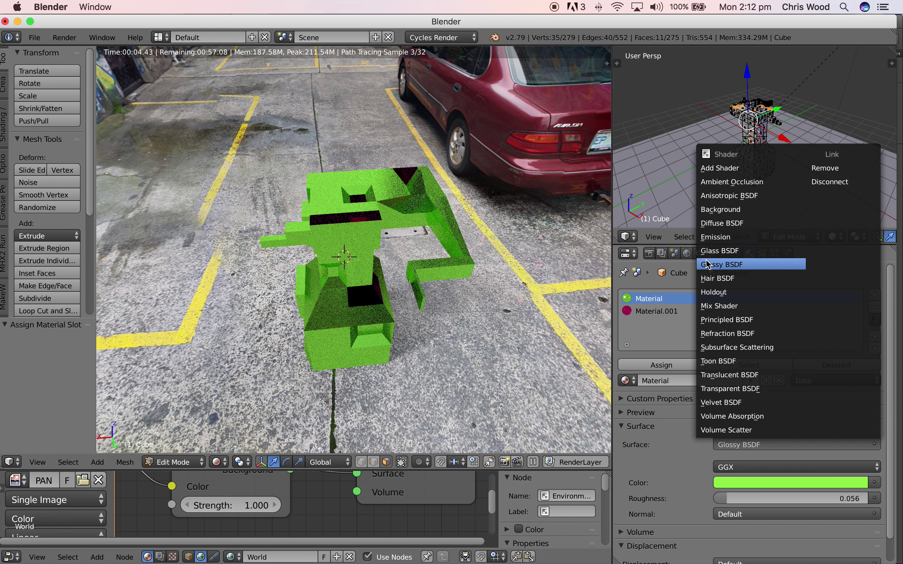
click(724, 256)
click(783, 482)
mouse_move(857, 306)
mouse_down()
mouse_move(857, 343)
mouse_move(857, 305)
mouse_up()
drag(769, 346, 802, 349)
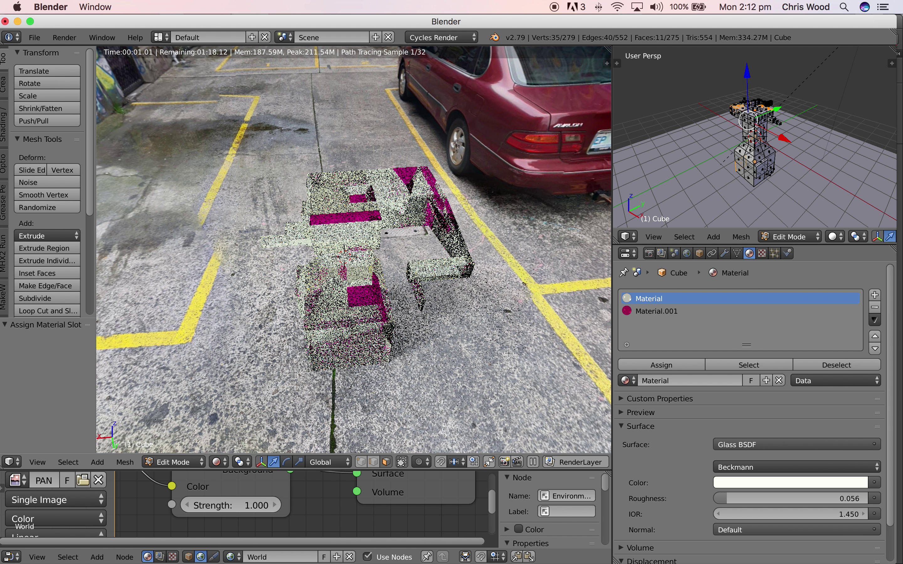
- Examine the two-material glass object from several angles and widen the main viewport for a larger render
middle_drag(508, 353, 507, 333)
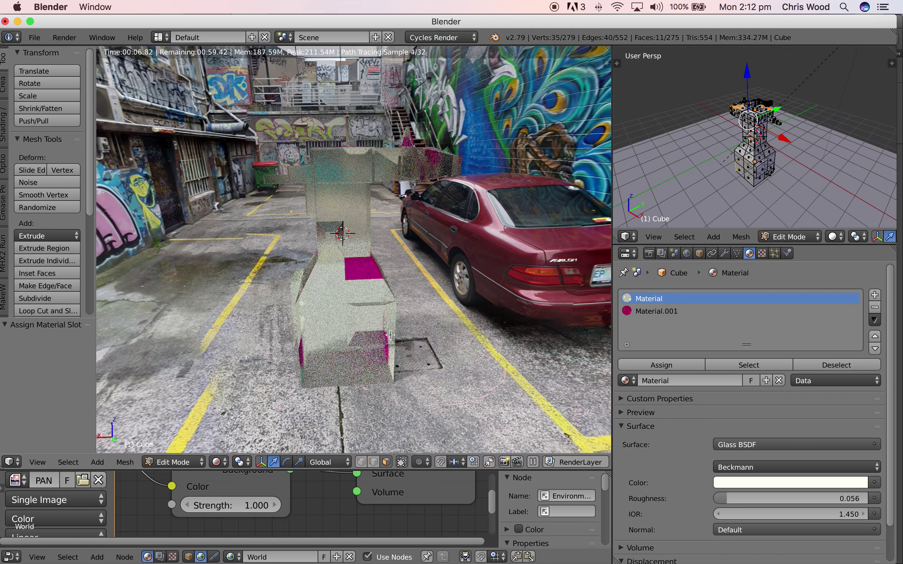
middle_drag(390, 335, 391, 338)
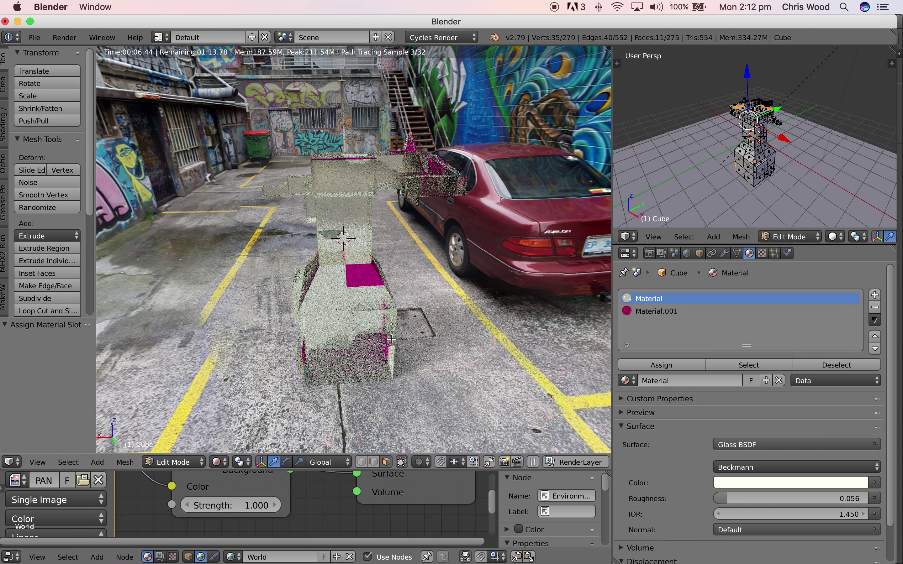
middle_drag(391, 338, 394, 307)
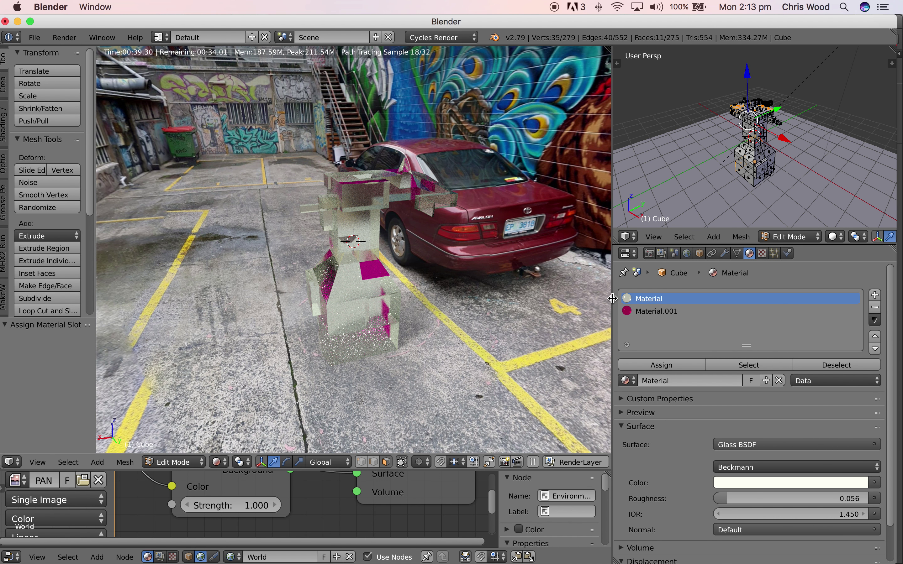
drag(613, 299, 822, 309)
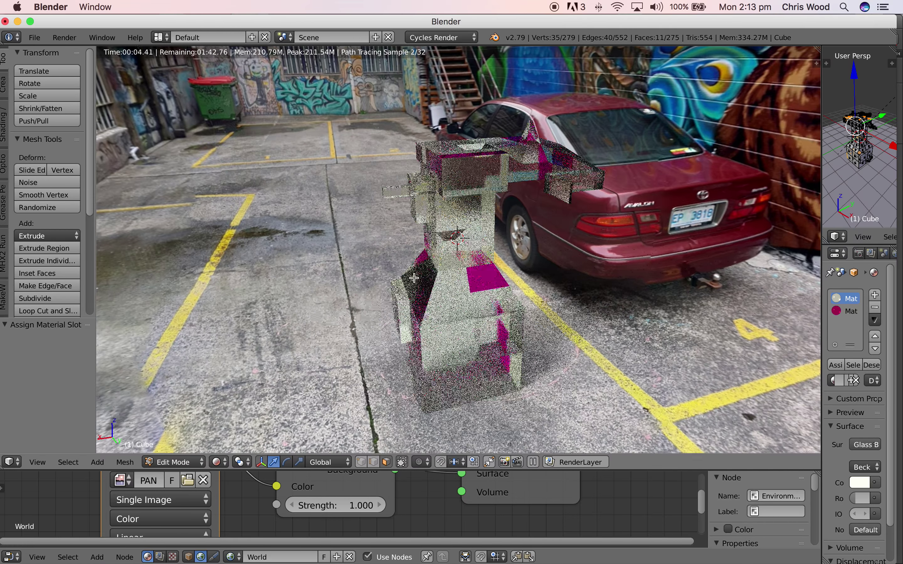
key(super+Tab)
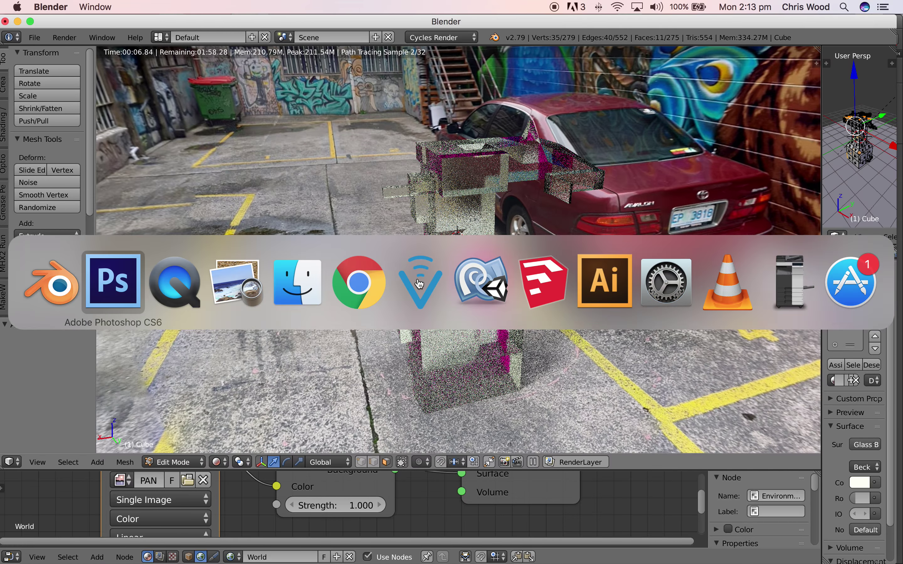
key(super+Tab)
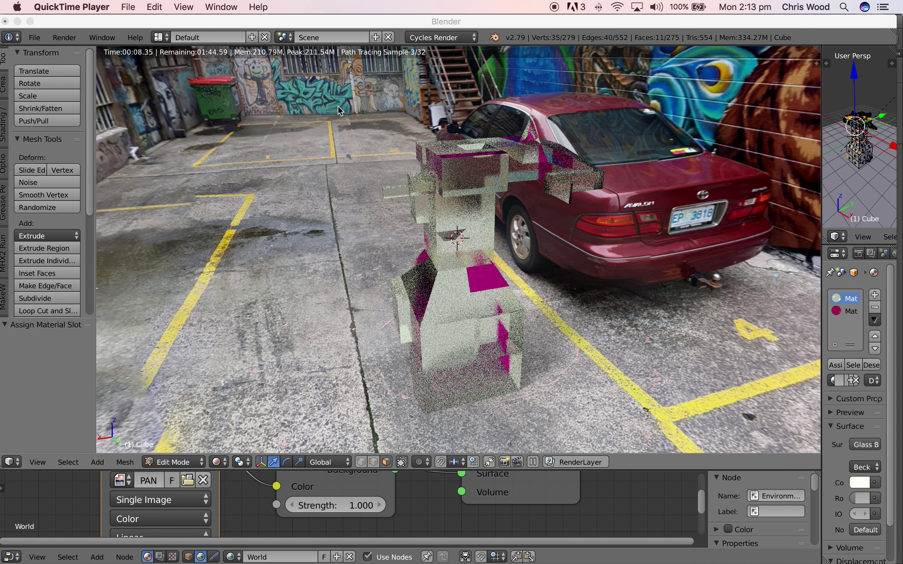